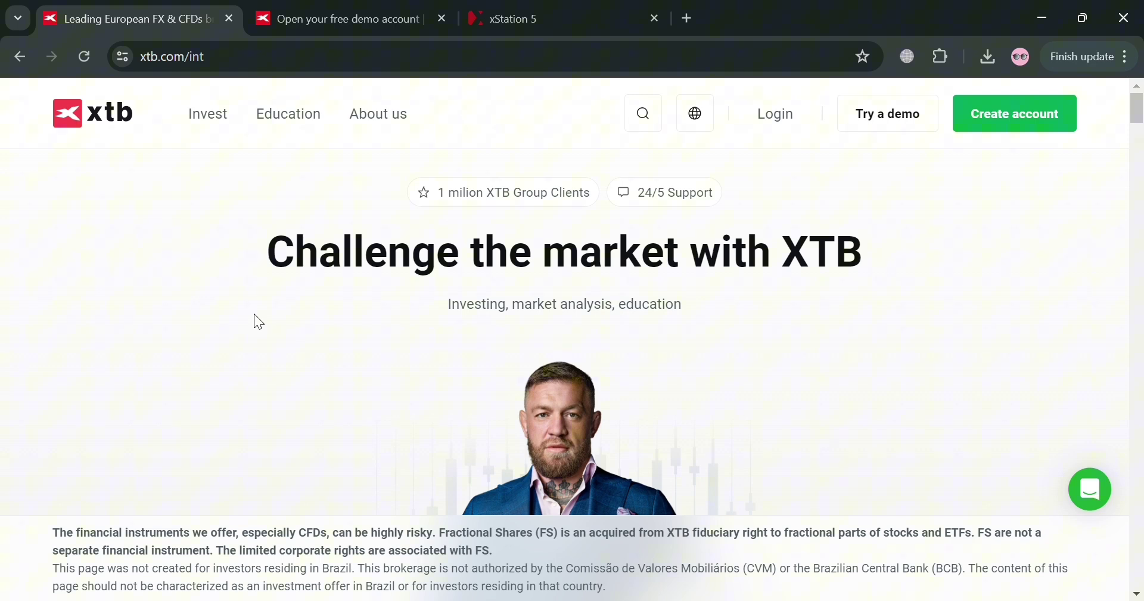
Step: Scroll down through the demo-account confirmation page and back up to the top
scroll(295, 362, "down", 5)
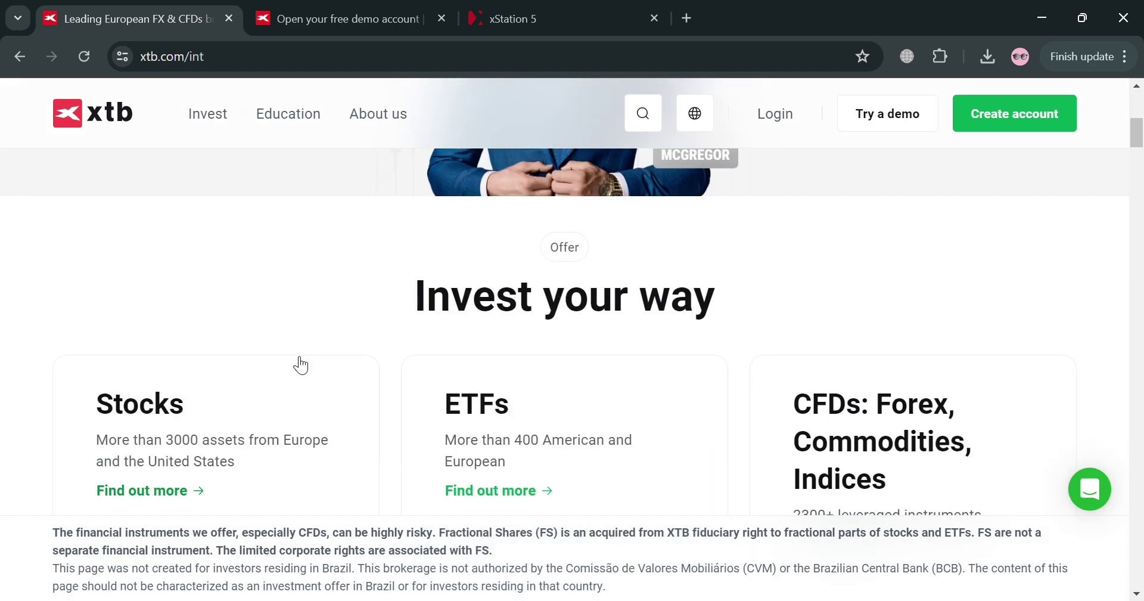
scroll(333, 368, "down", 2)
scroll(345, 363, "down", 4)
scroll(332, 358, "down", 5)
scroll(348, 370, "down", 4)
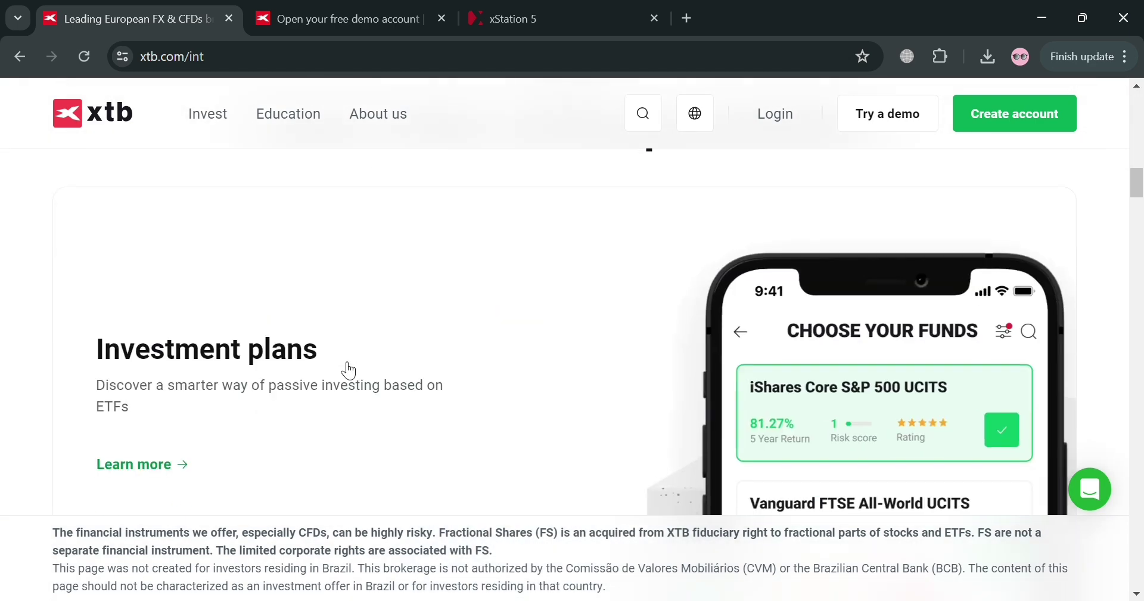
scroll(350, 365, "down", 5)
scroll(345, 357, "down", 3)
scroll(349, 352, "down", 3)
scroll(357, 341, "down", 2)
scroll(363, 335, "down", 1)
scroll(363, 336, "down", 3)
scroll(363, 334, "down", 1)
scroll(358, 331, "down", 2)
scroll(359, 331, "down", 2)
scroll(361, 333, "down", 3)
scroll(361, 335, "down", 5)
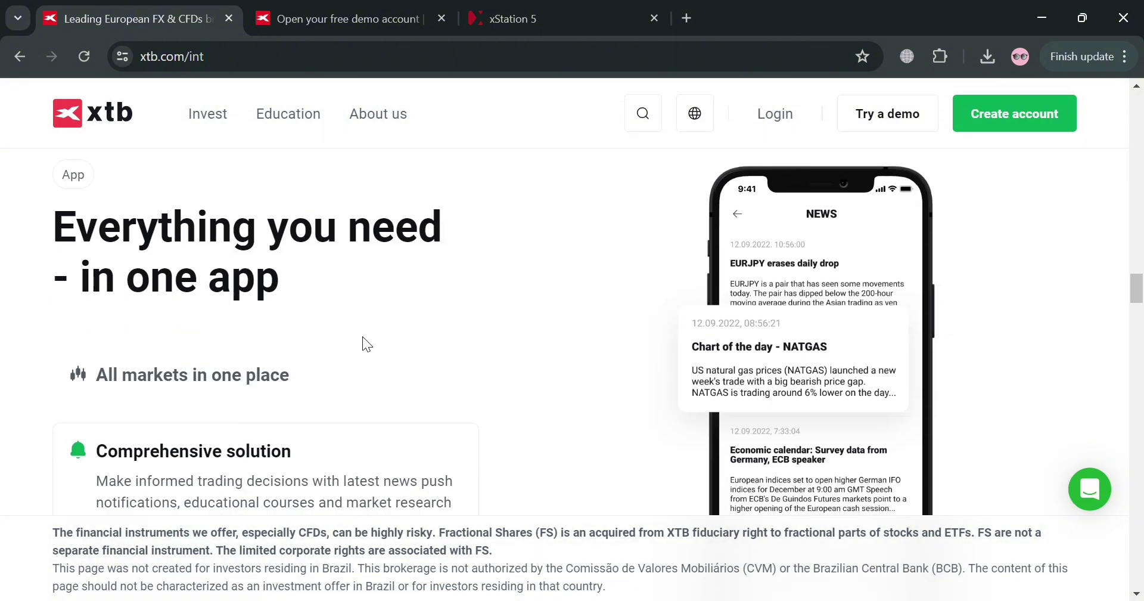
scroll(364, 337, "down", 4)
scroll(361, 345, "down", 4)
scroll(360, 378, "down", 5)
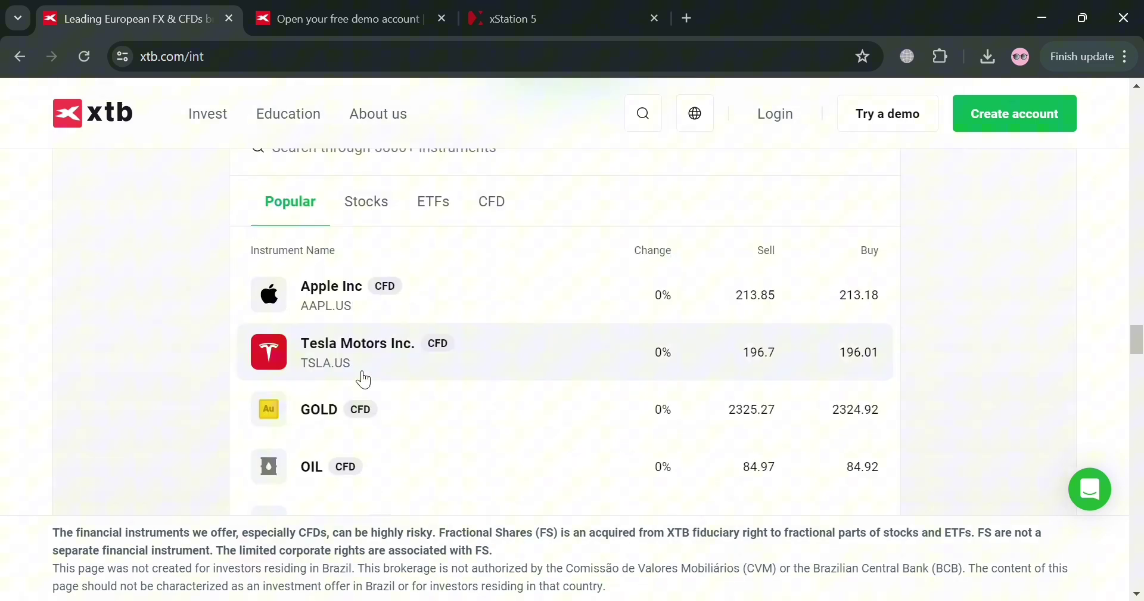
scroll(357, 366, "down", 1)
scroll(352, 360, "down", 4)
scroll(354, 361, "down", 5)
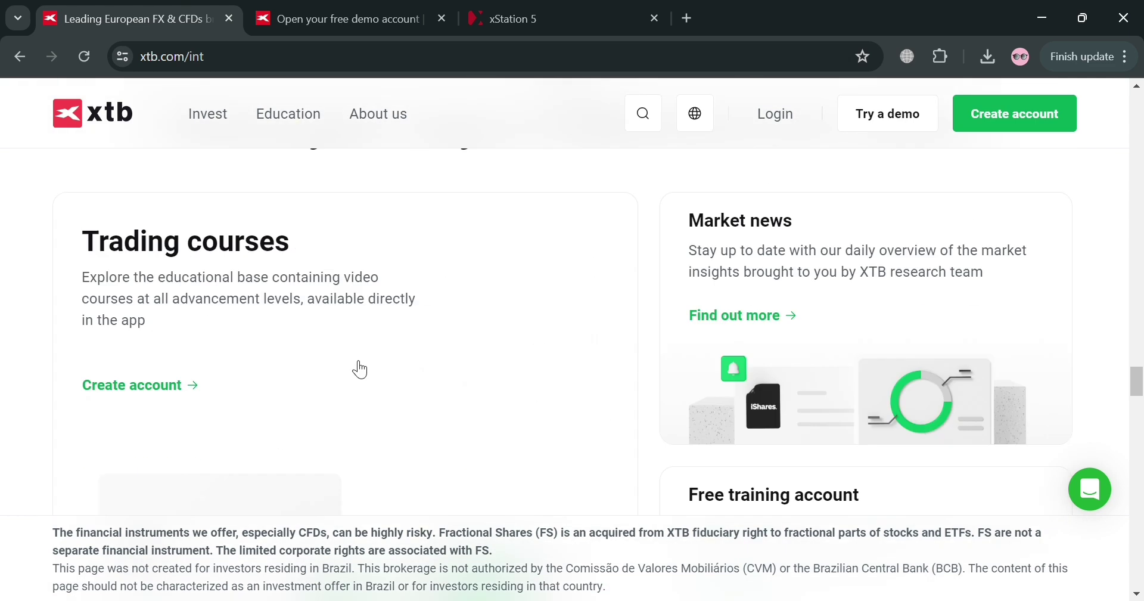
scroll(361, 361, "down", 3)
scroll(365, 357, "down", 3)
scroll(363, 356, "down", 4)
scroll(361, 346, "down", 5)
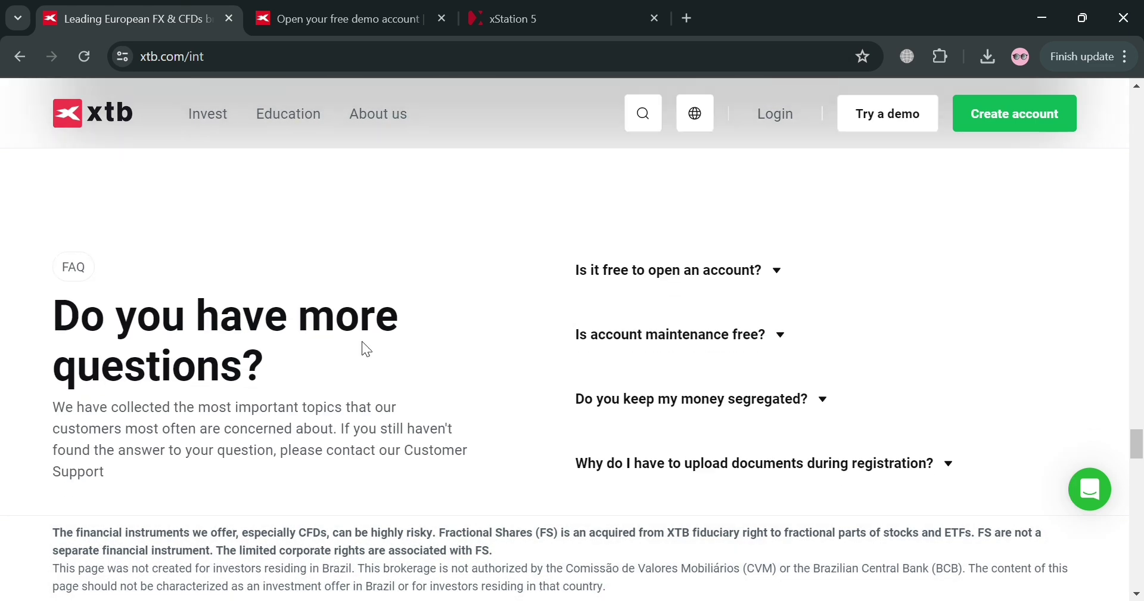
scroll(362, 337, "down", 5)
scroll(362, 336, "down", 4)
scroll(363, 339, "down", 1)
scroll(365, 338, "down", 5)
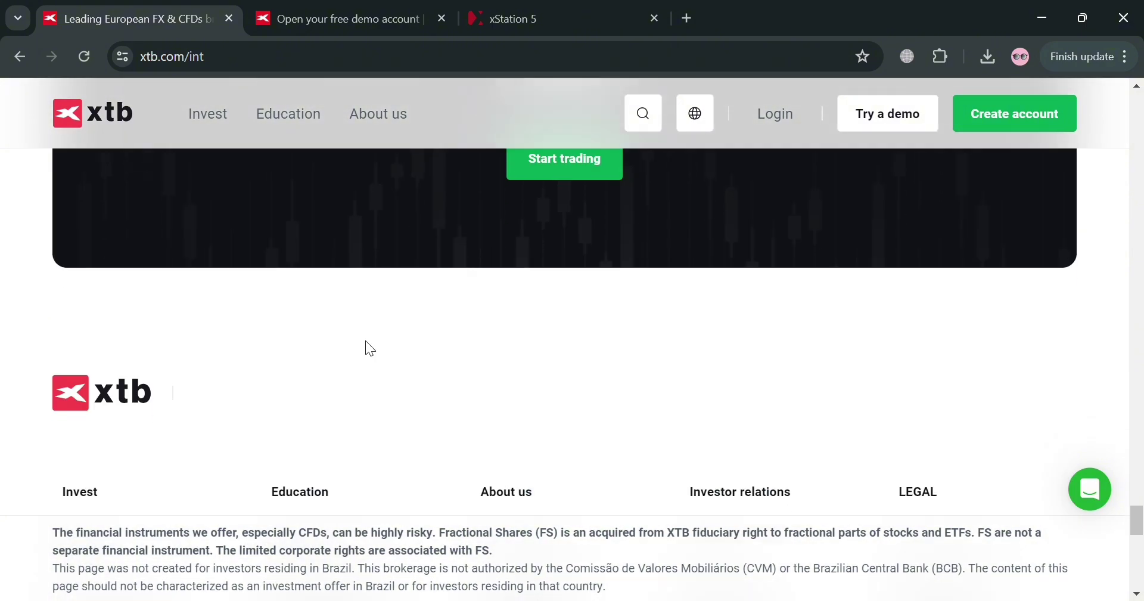
scroll(366, 338, "down", 4)
scroll(364, 320, "down", 5)
scroll(375, 334, "down", 1)
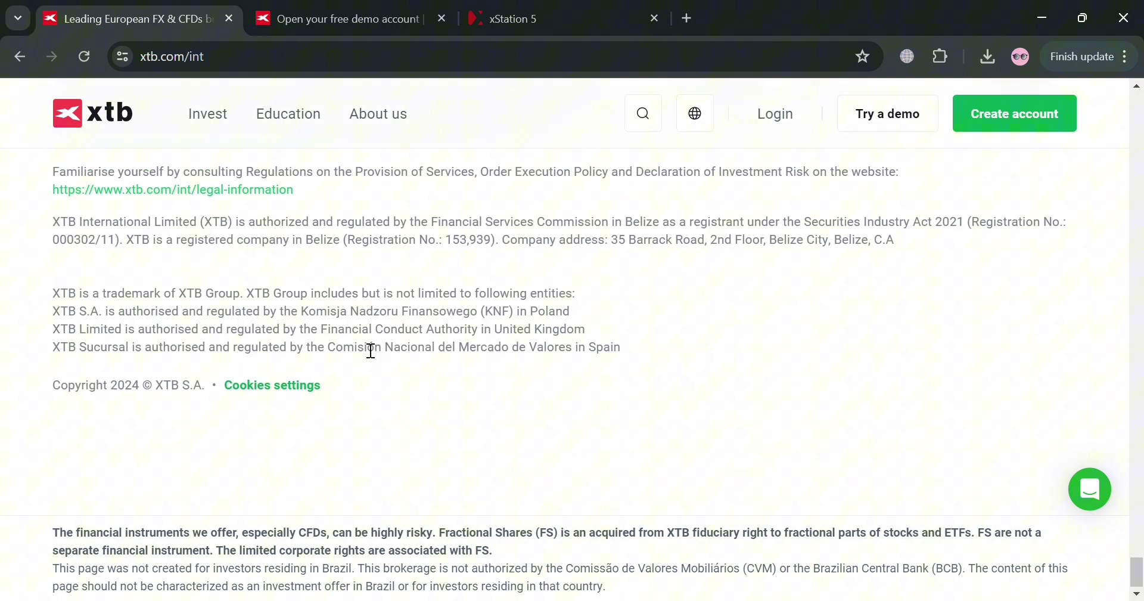
scroll(367, 334, "up", 5)
scroll(381, 387, "up", 3)
scroll(388, 434, "up", 2)
scroll(396, 417, "up", 5)
scroll(407, 396, "up", 3)
scroll(409, 392, "up", 1)
scroll(420, 369, "up", 3)
scroll(431, 348, "up", 2)
scroll(430, 347, "up", 2)
scroll(430, 346, "up", 3)
scroll(430, 345, "up", 5)
scroll(430, 346, "up", 3)
scroll(431, 345, "up", 3)
scroll(431, 345, "up", 2)
scroll(431, 346, "up", 4)
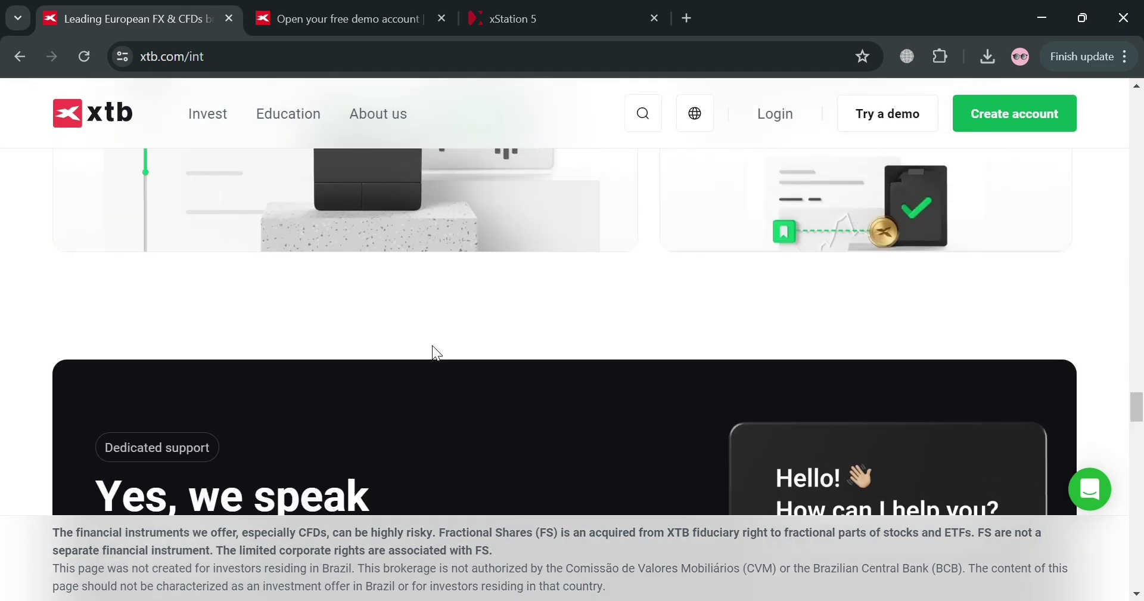
scroll(431, 346, "up", 5)
scroll(432, 346, "up", 4)
scroll(431, 346, "up", 4)
scroll(432, 345, "up", 4)
scroll(388, 340, "up", 5)
scroll(557, 233, "up", 3)
scroll(560, 238, "up", 5)
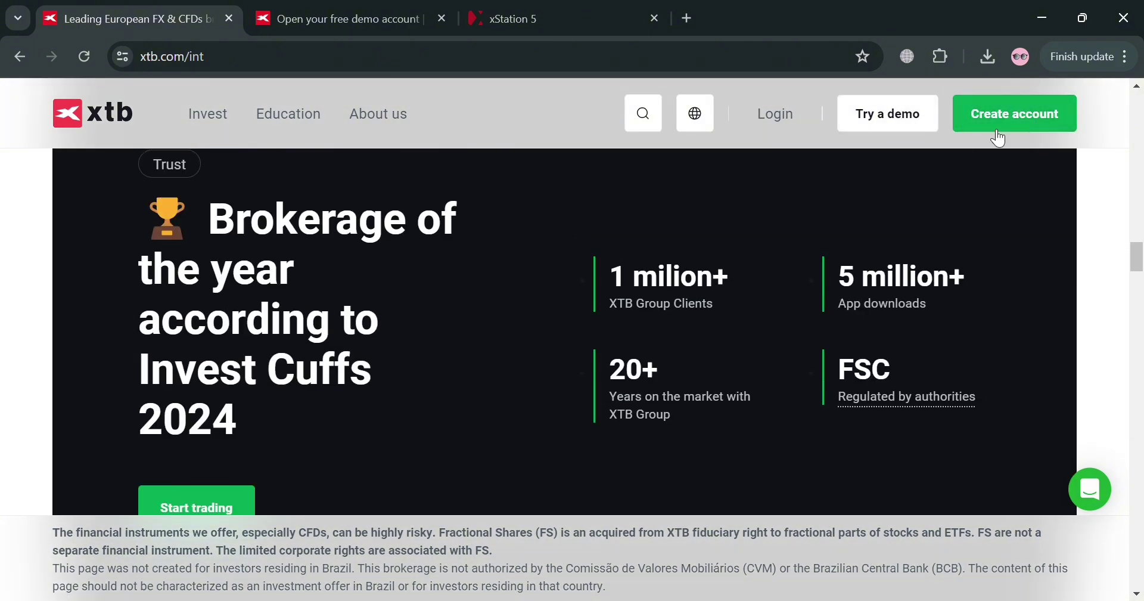
Step: Bring up the xStation 5 demo platform showing the Bitcoin chart and 100,000 virtual funds
left_click(340, 12)
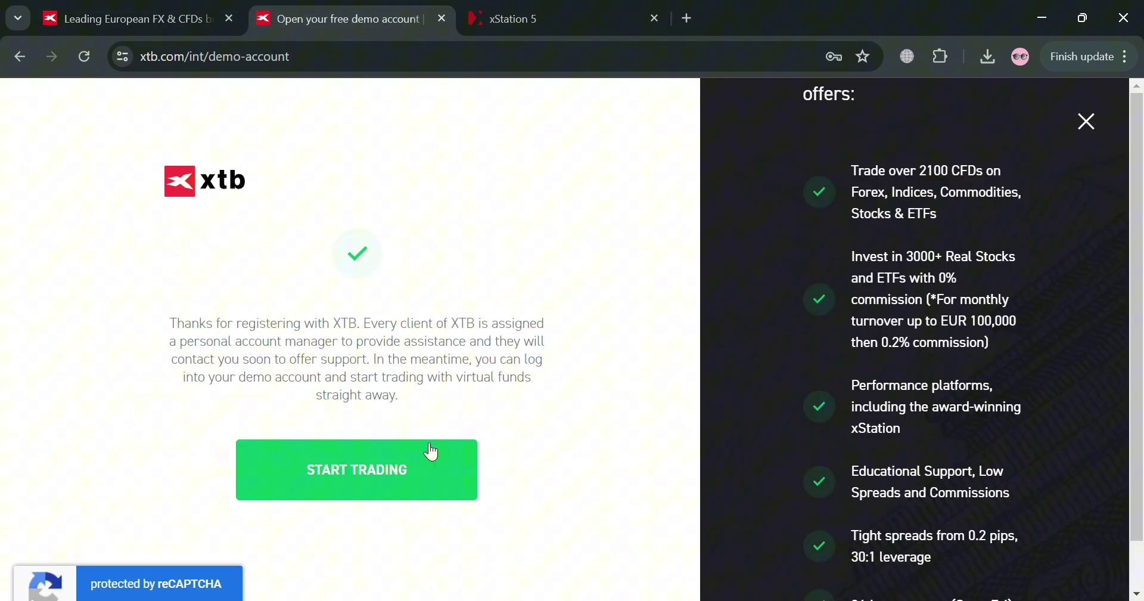
left_click(534, 9)
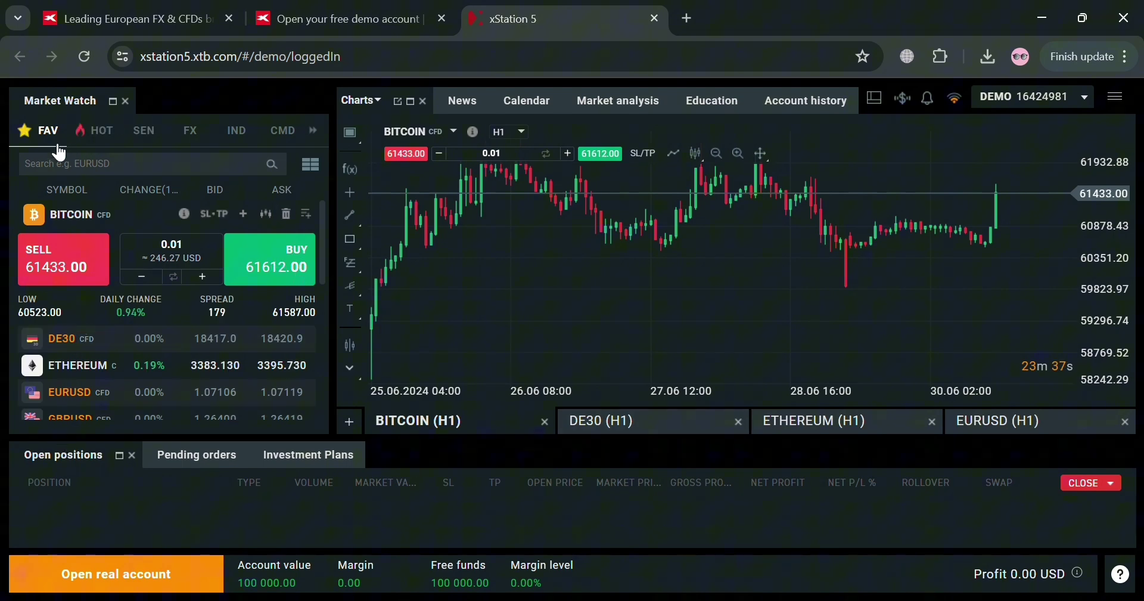
scroll(263, 382, "down", 2)
scroll(250, 358, "down", 1)
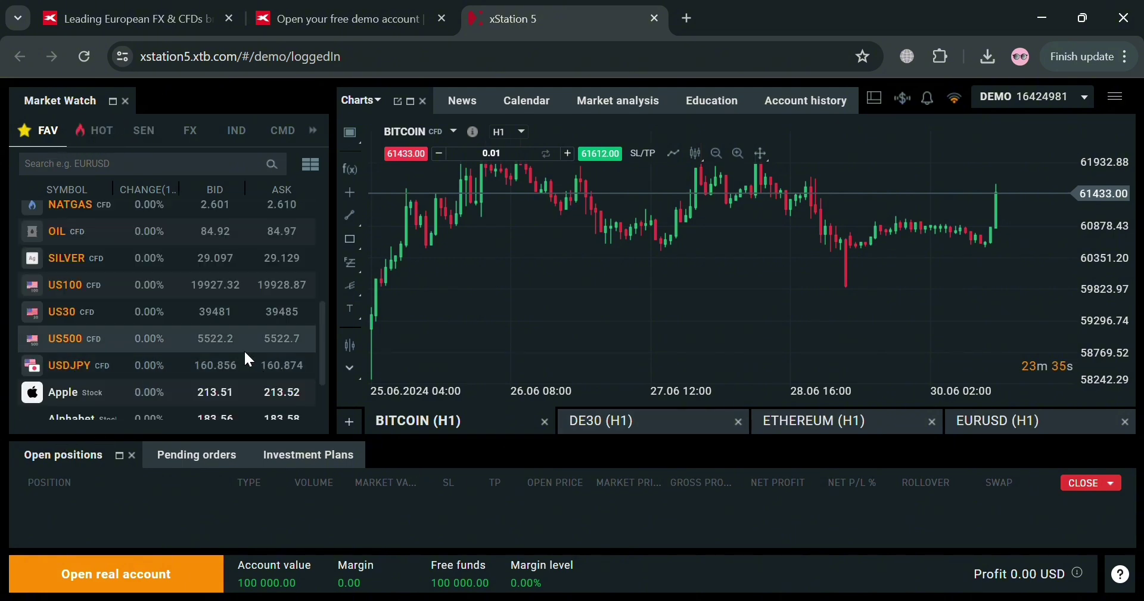
scroll(242, 349, "up", 1)
scroll(240, 348, "up", 2)
scroll(238, 346, "down", 1)
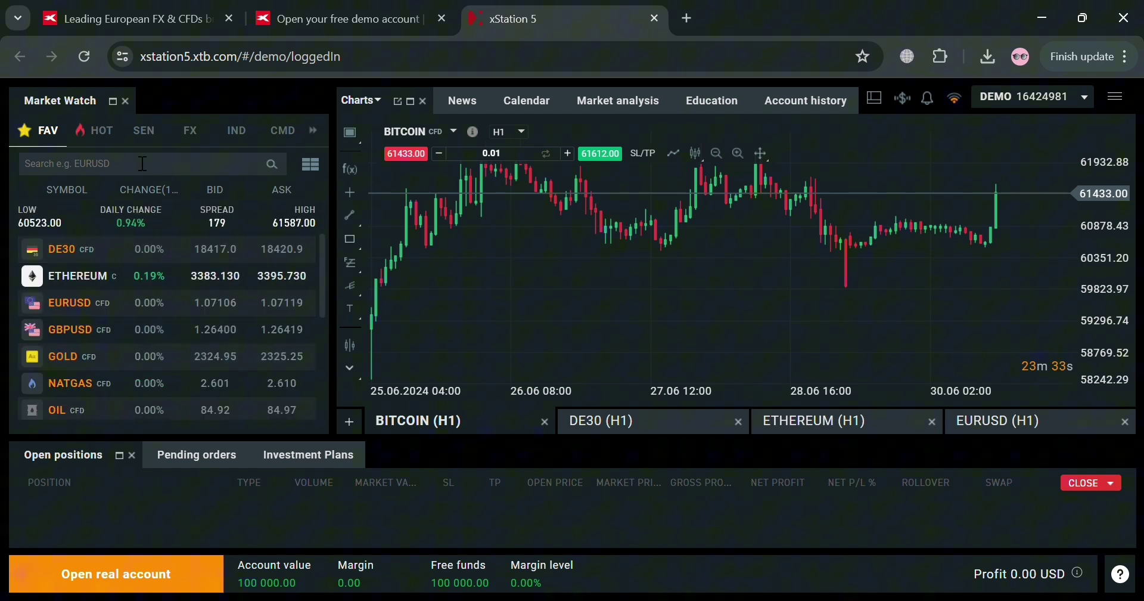
Step: Switch Market Watch to Indices and expand Americas to list US100, US500, US30 and VIX
left_click(156, 134)
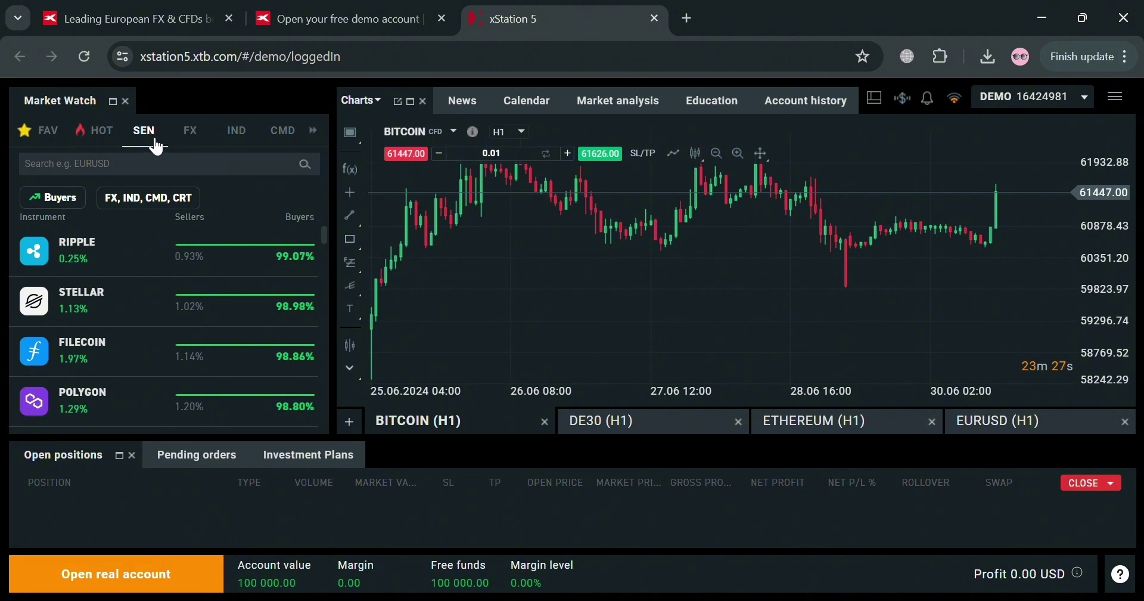
left_click(242, 149)
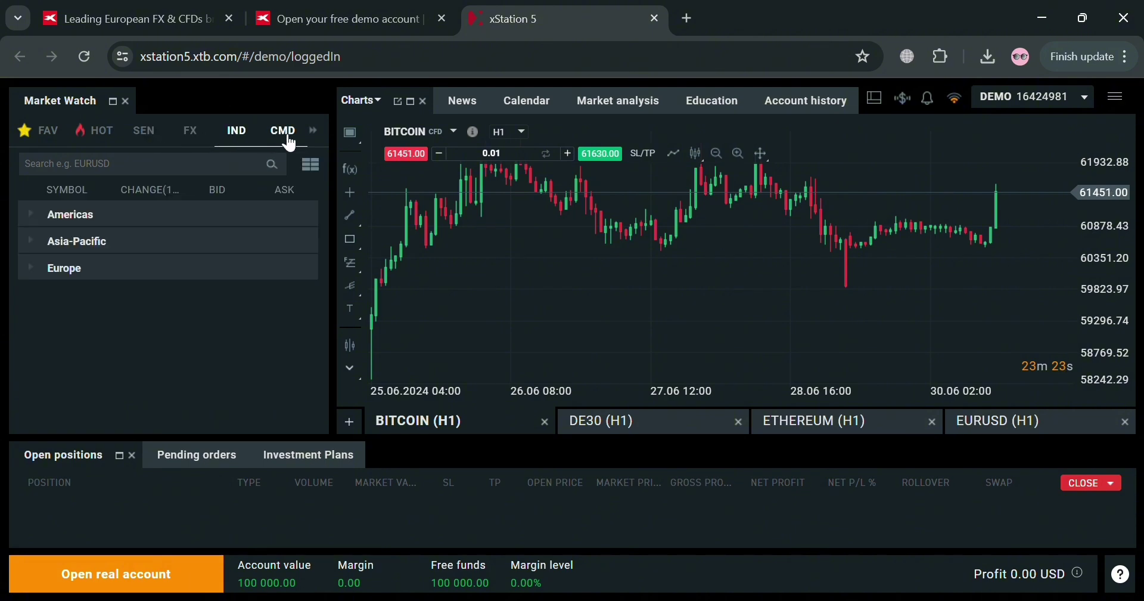
left_click(315, 131)
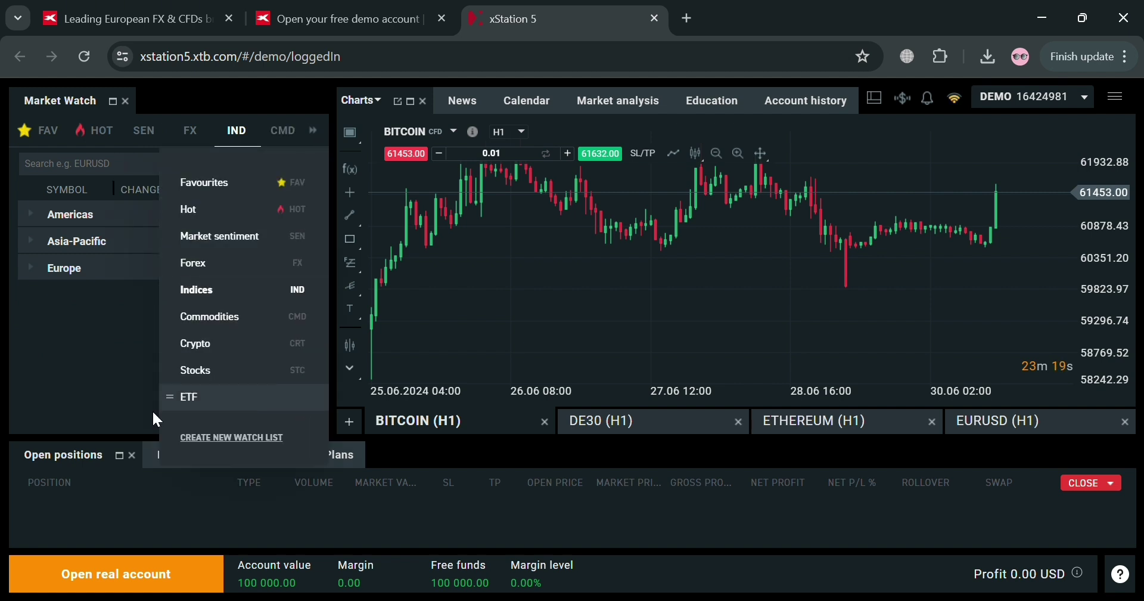
left_click(253, 302)
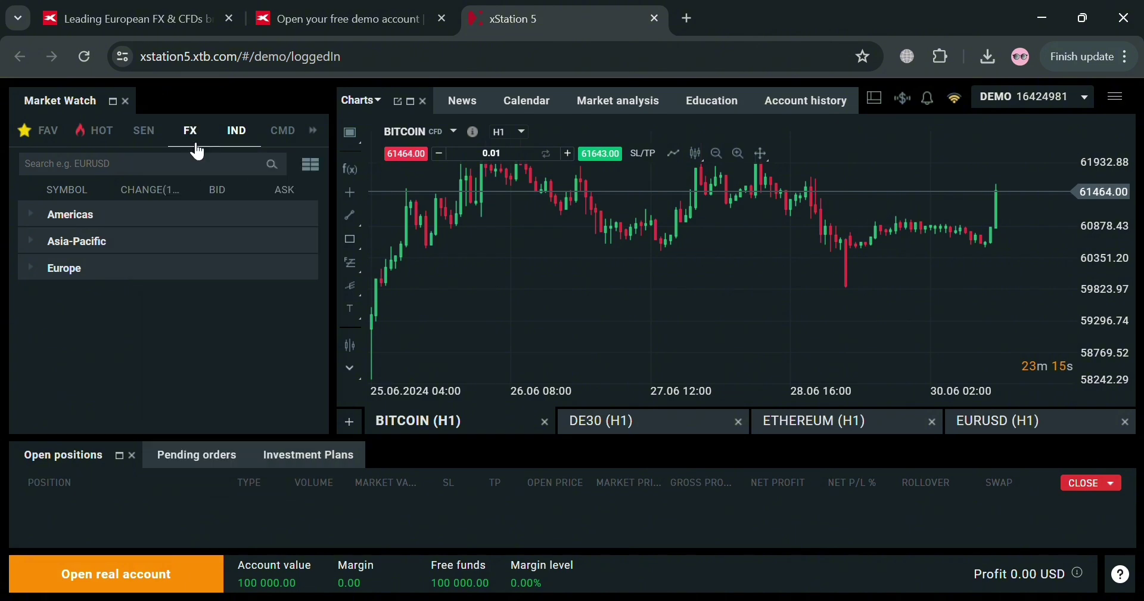
left_click(136, 209)
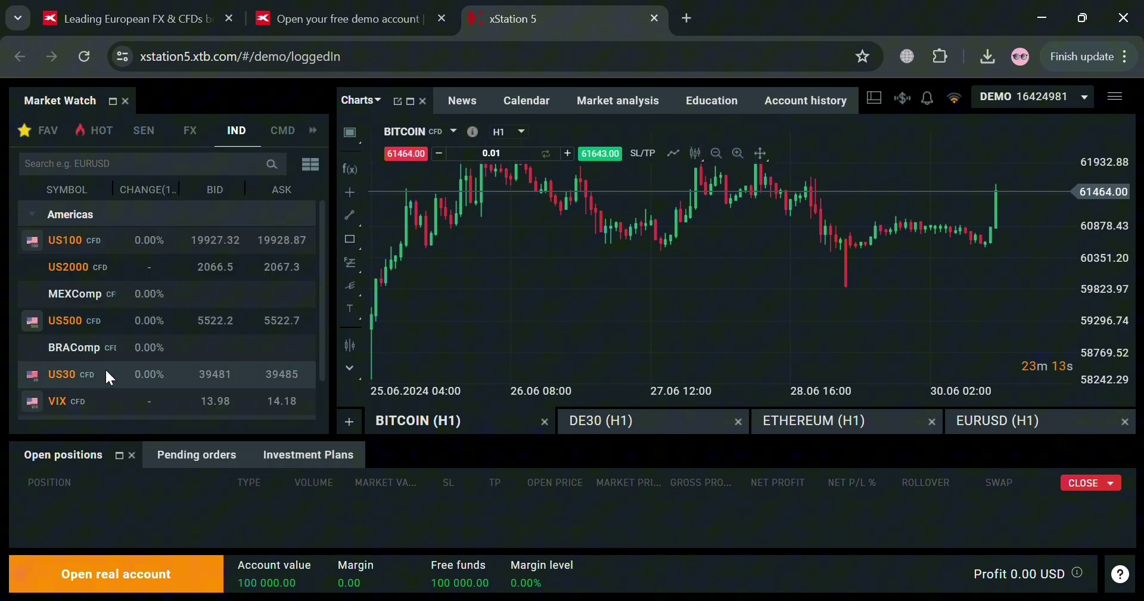
scroll(106, 352, "down", 1)
scroll(105, 337, "up", 1)
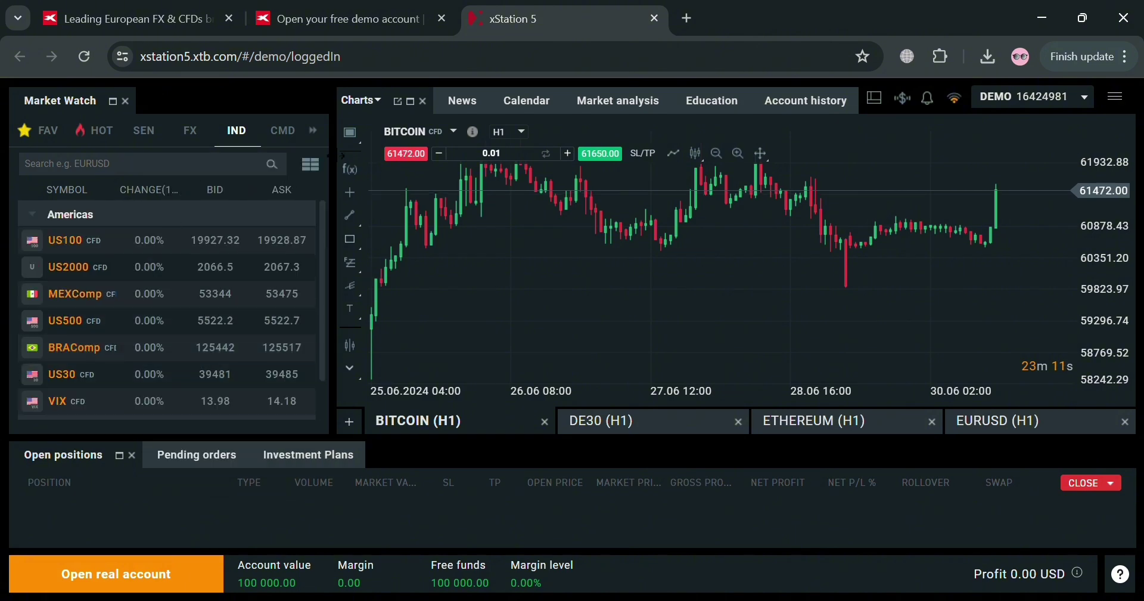
Step: List commodities and expand the Other, Industrial metals, Energy and Livestock groups
left_click(282, 132)
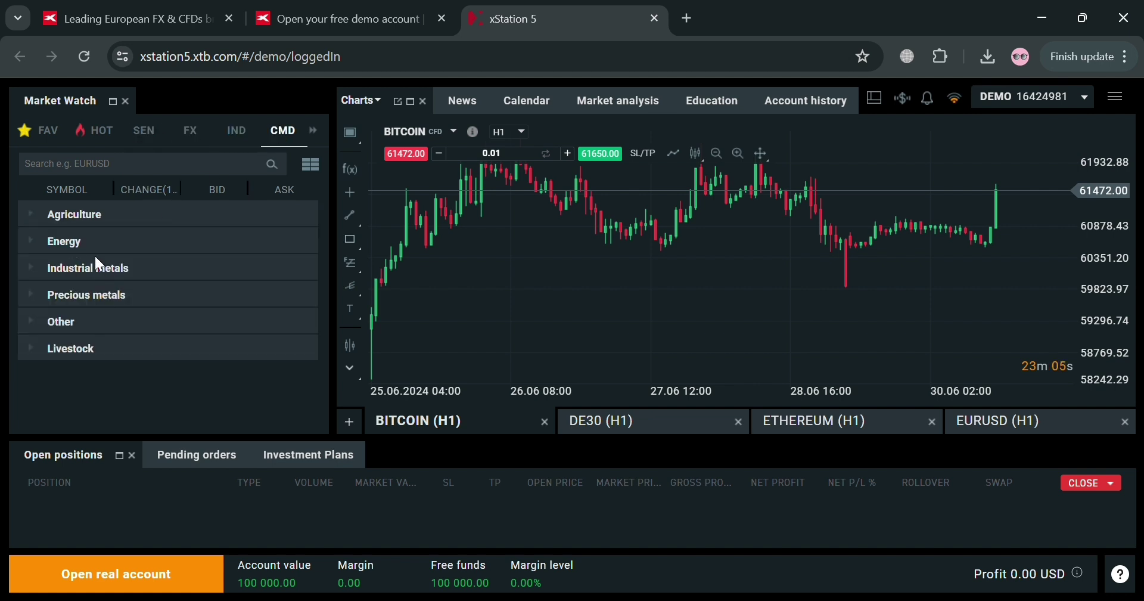
left_click(91, 321)
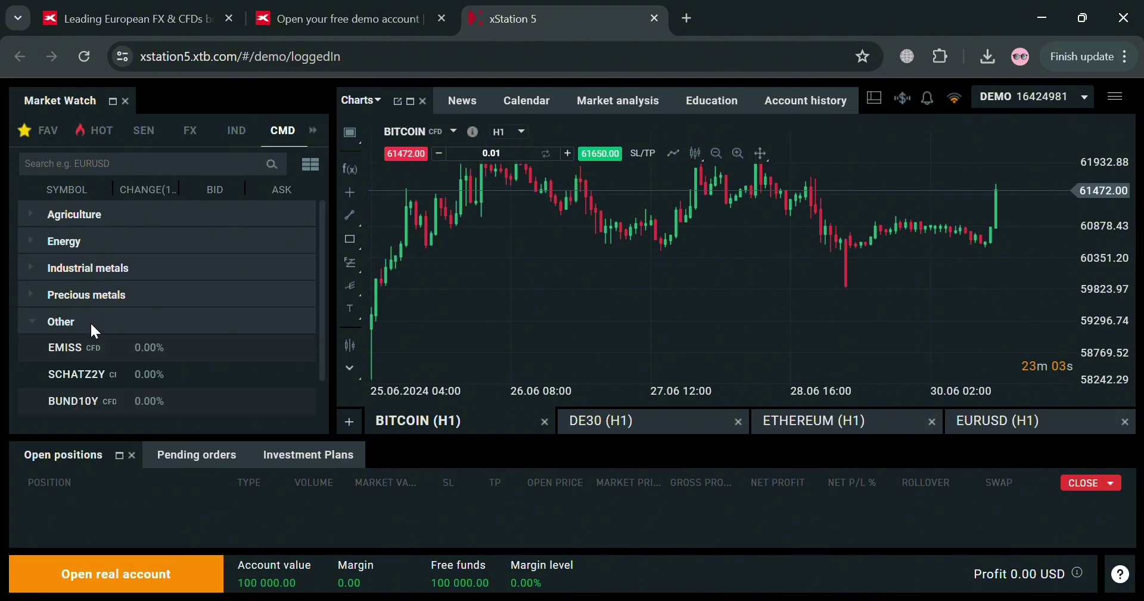
left_click(80, 268)
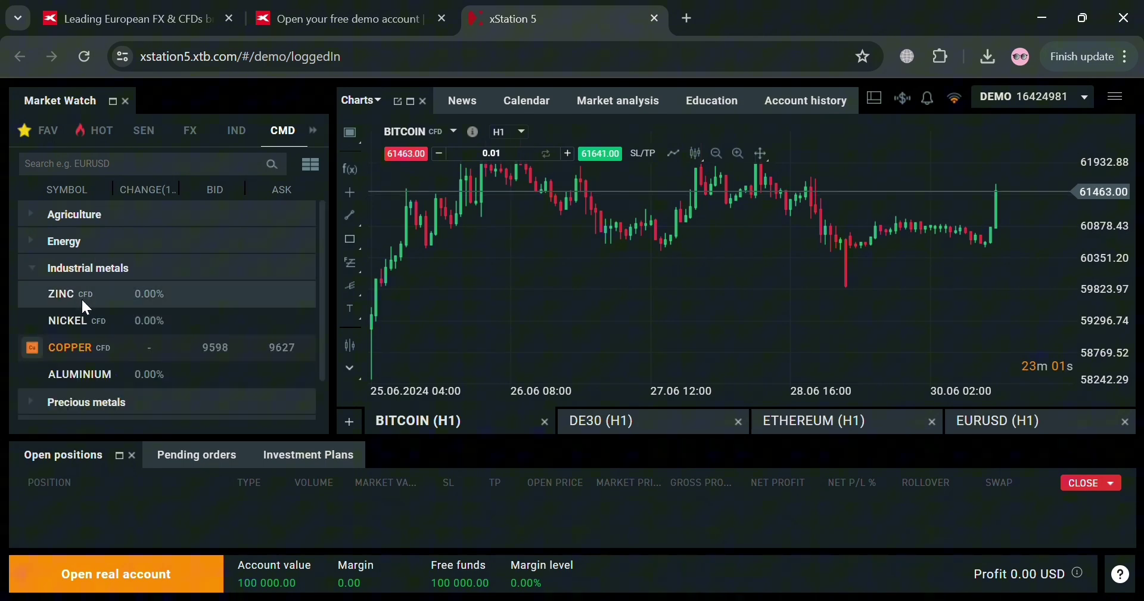
left_click(106, 242)
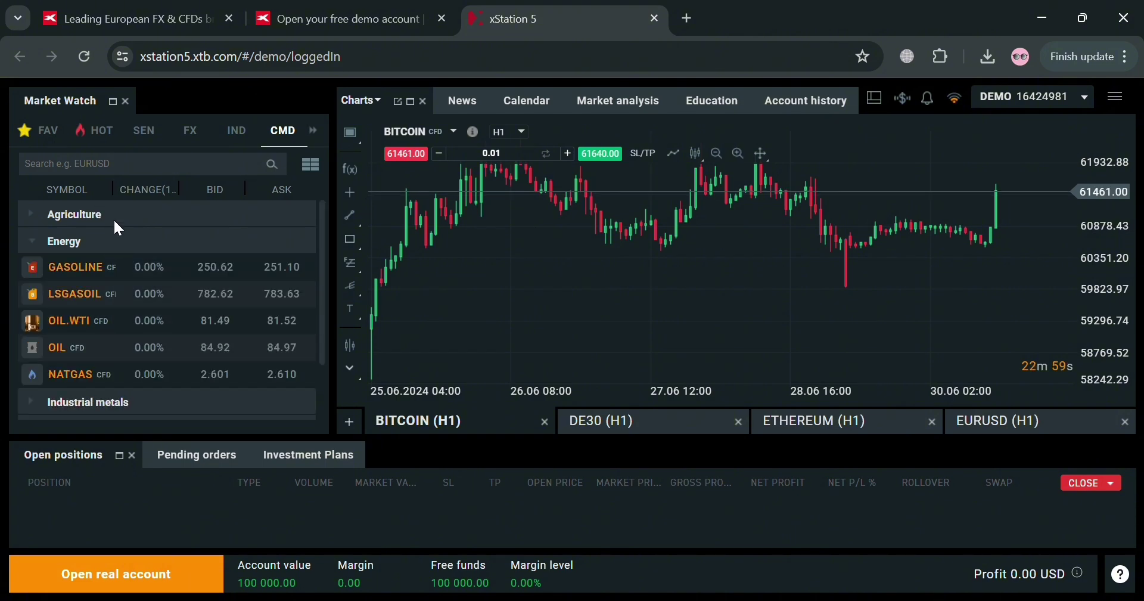
scroll(102, 287, "down", 2)
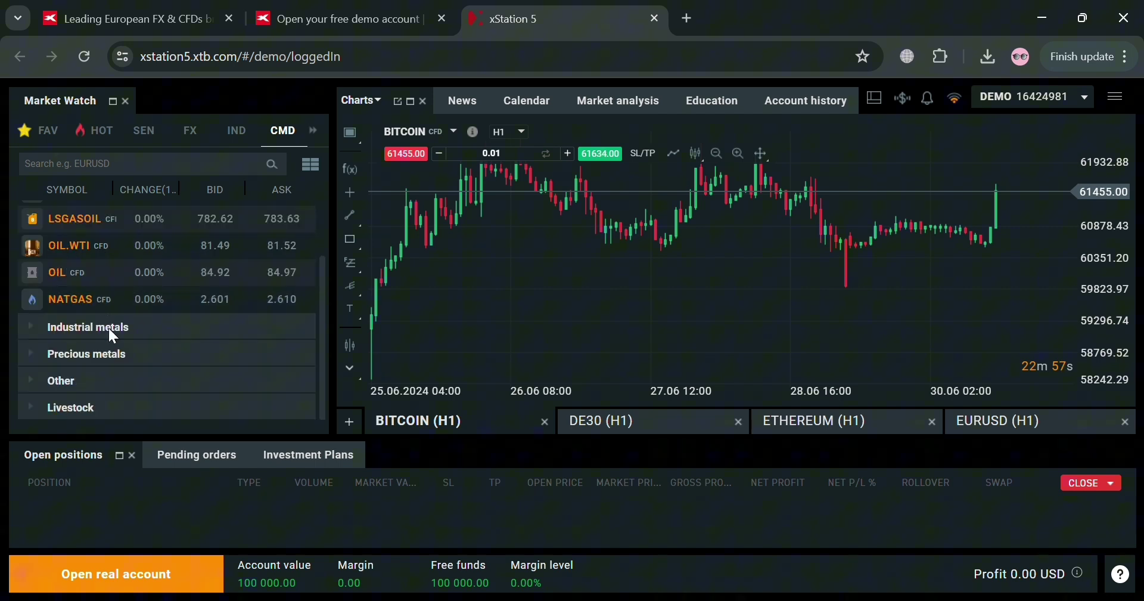
left_click(93, 408)
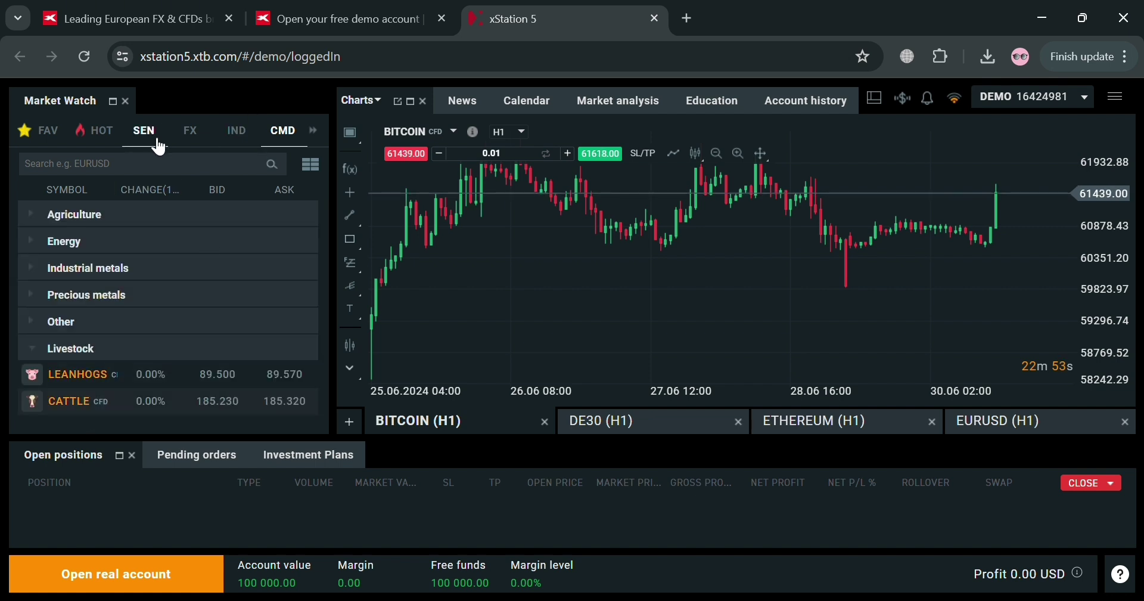
Step: Switch Market Watch to the FX list and expand the Minor currency pairs group
left_click(191, 131)
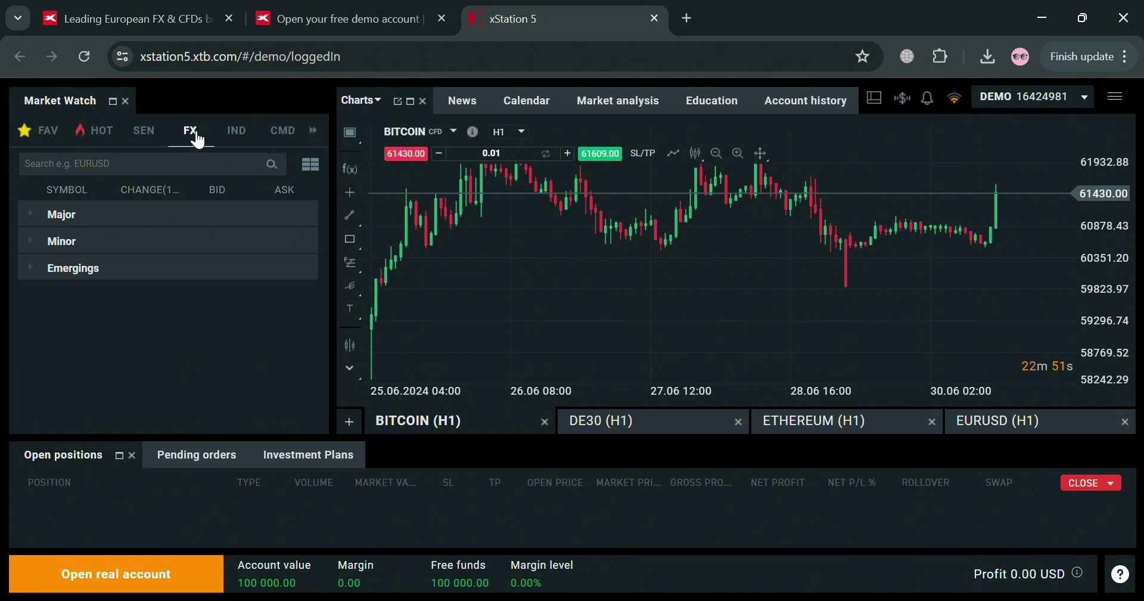
left_click(144, 213)
scroll(119, 309, "down", 3)
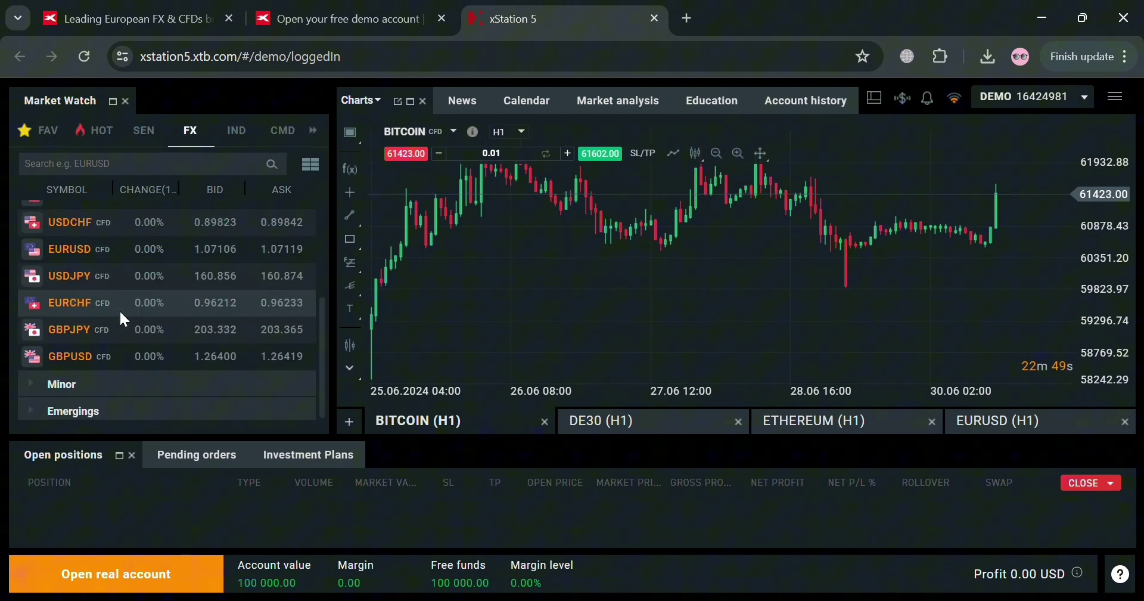
left_click(108, 382)
scroll(106, 385, "down", 3)
scroll(106, 385, "down", 3)
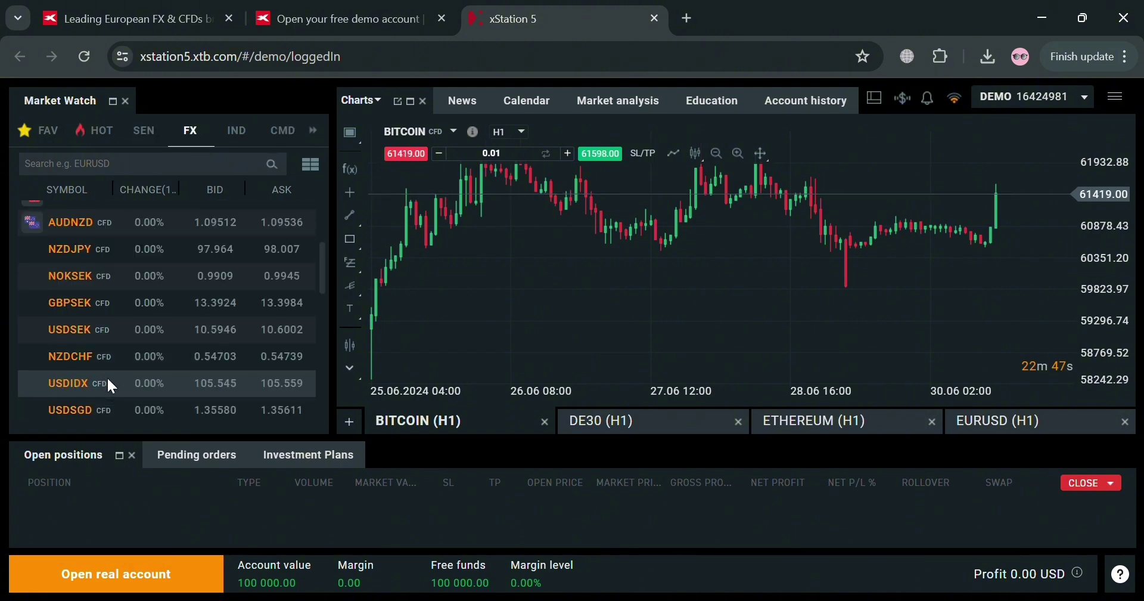
scroll(107, 372, "down", 3)
scroll(109, 366, "down", 3)
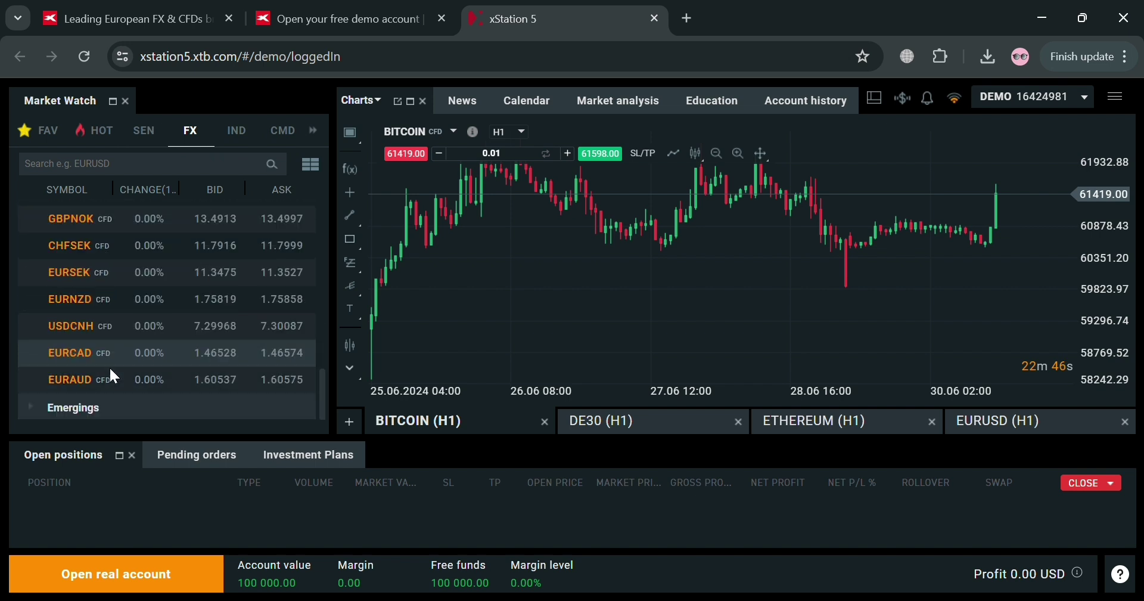
Step: Expand the Emergings and Major groups to show EURUSD, USDJPY and GBPUSD
left_click(113, 405)
scroll(110, 398, "down", 3)
scroll(106, 393, "up", 3)
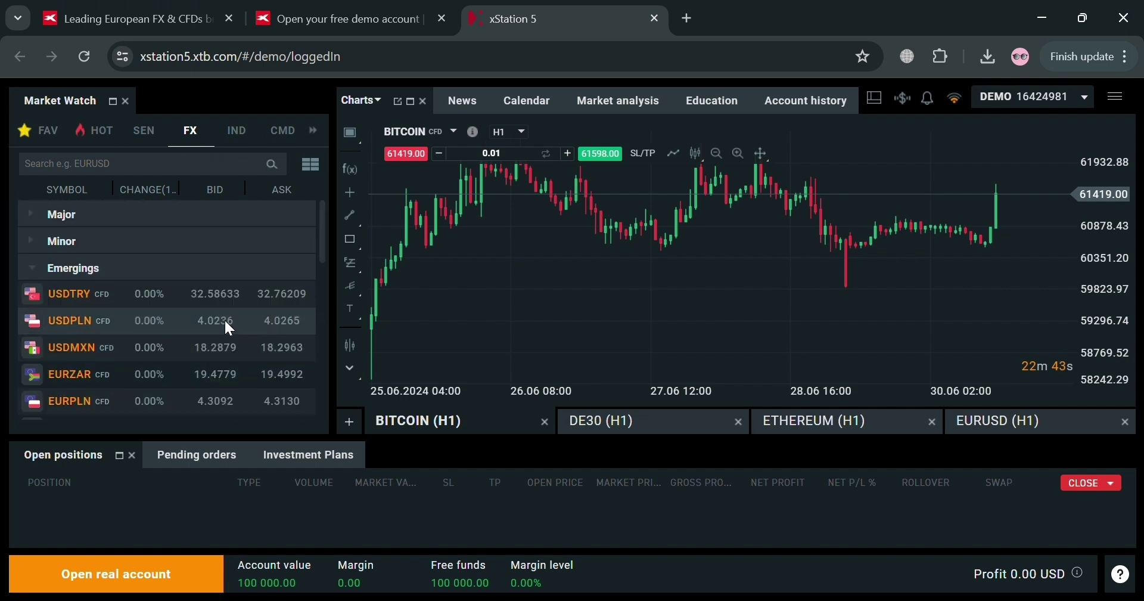
left_click(124, 222)
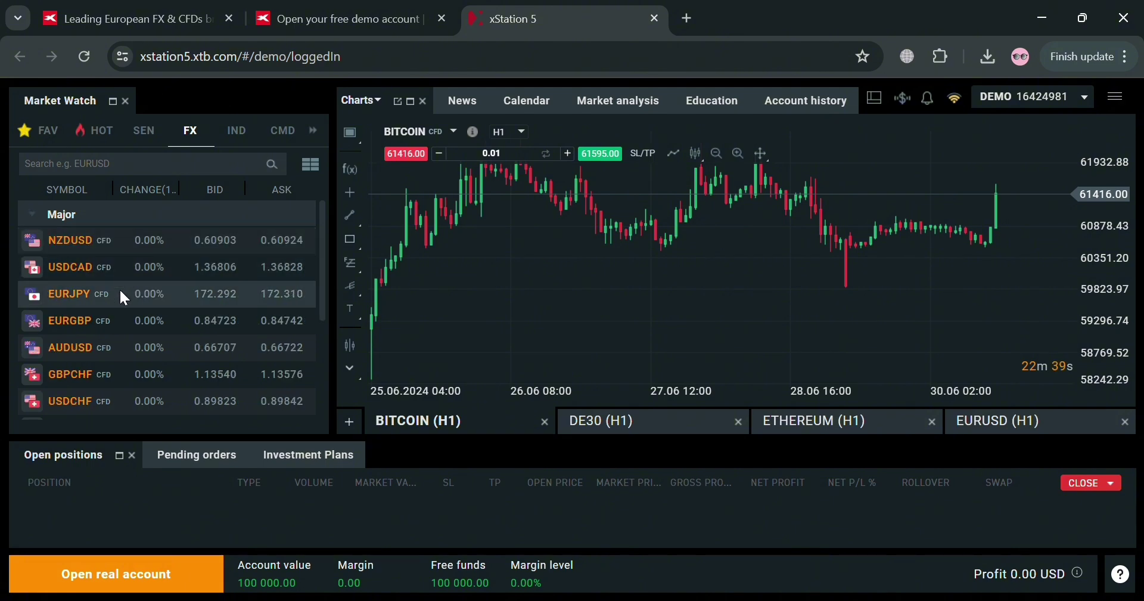
scroll(93, 365, "down", 3)
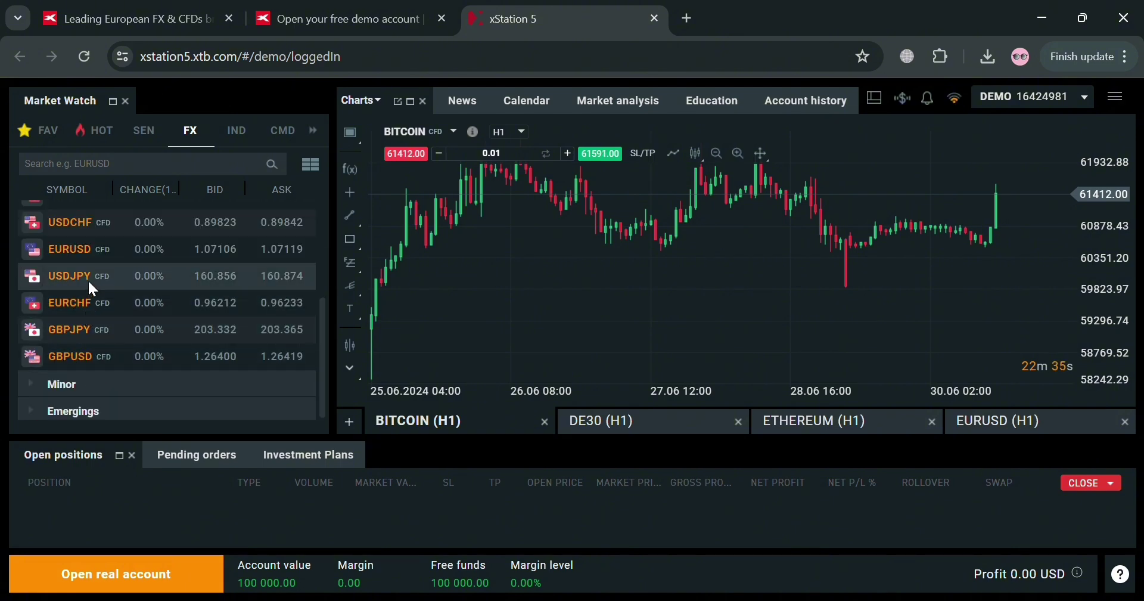
Step: Open a EURUSD H1 chart from the EURUSD quick-trade panel and zoom into it
left_click(89, 246)
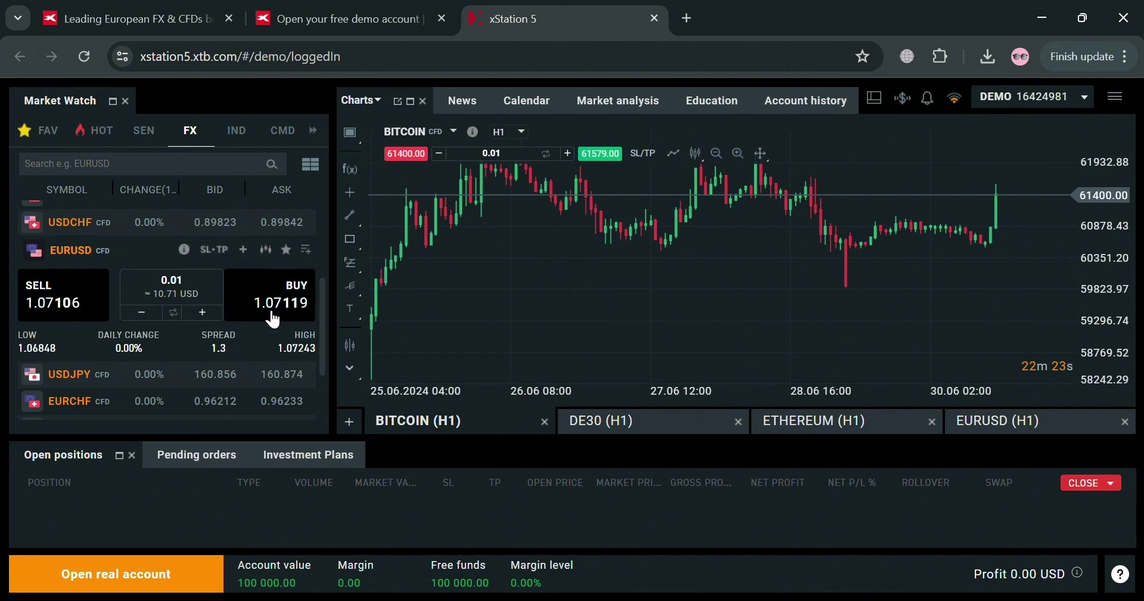
left_click(274, 256)
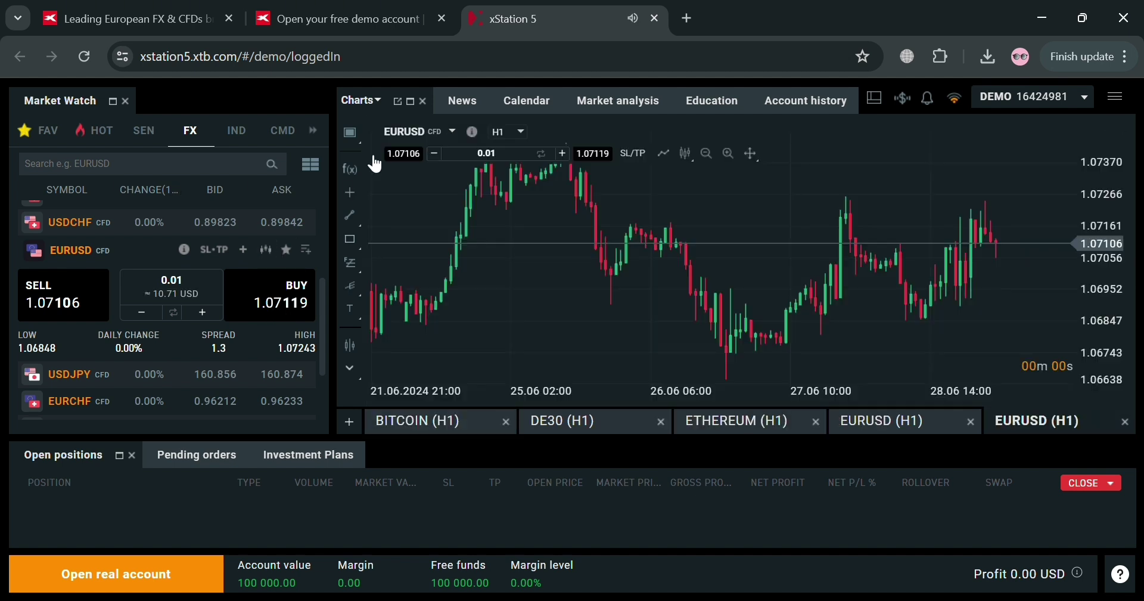
mouse_move(1010, 277)
scroll(1013, 274, "up", 1)
scroll(1013, 265, "up", 1)
scroll(1012, 264, "up", 1)
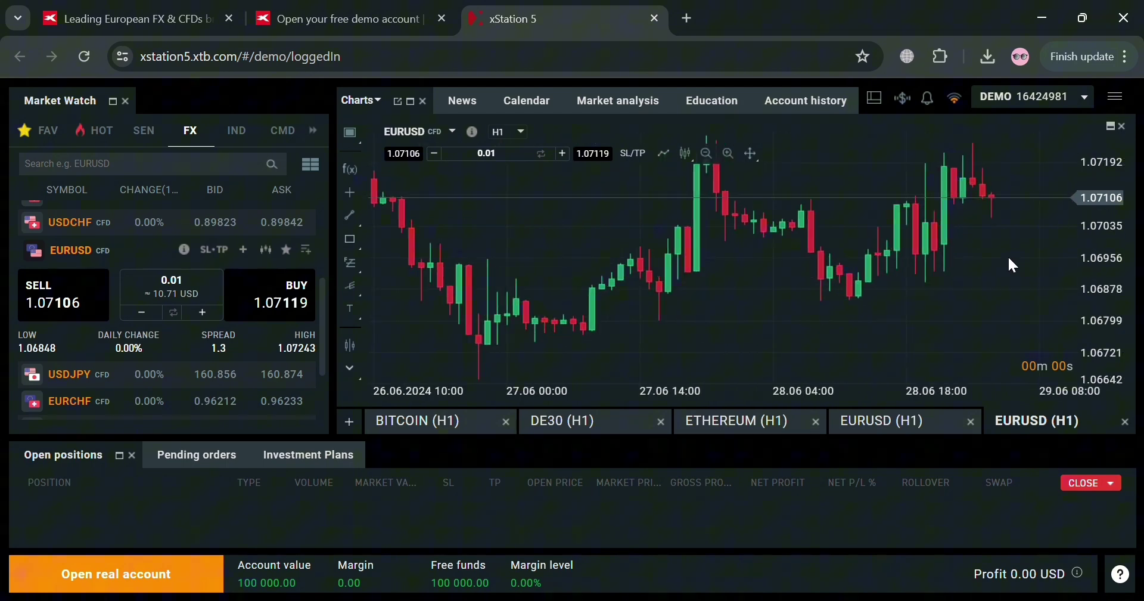
scroll(1013, 264, "up", 1)
scroll(1003, 270, "up", 1)
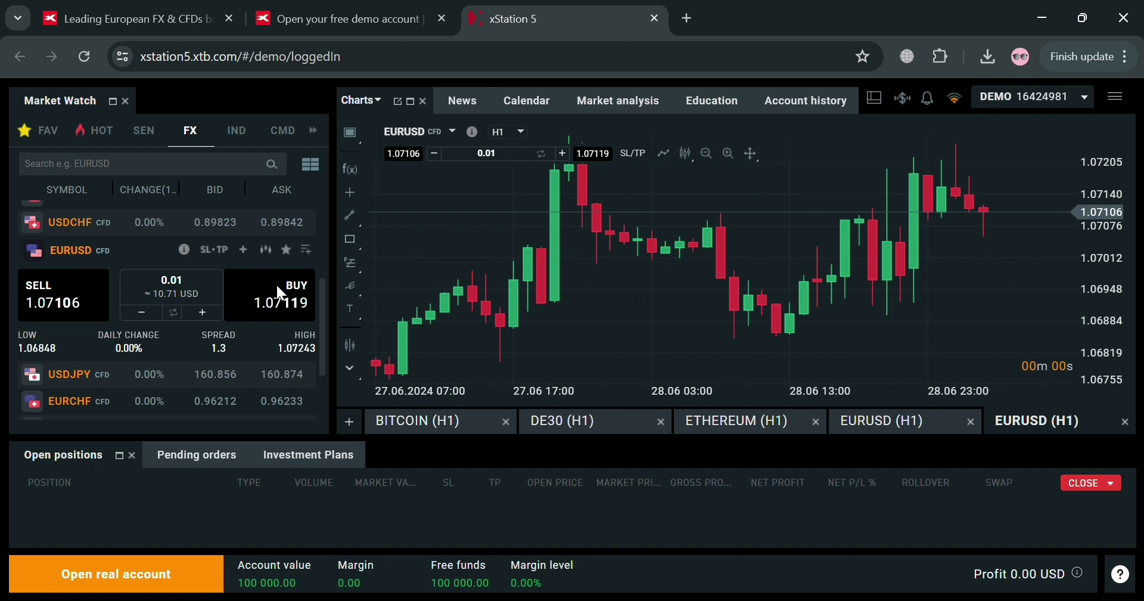
Step: Start a EURUSD market order and try a volume of 20, then 2 lots
left_click(244, 250)
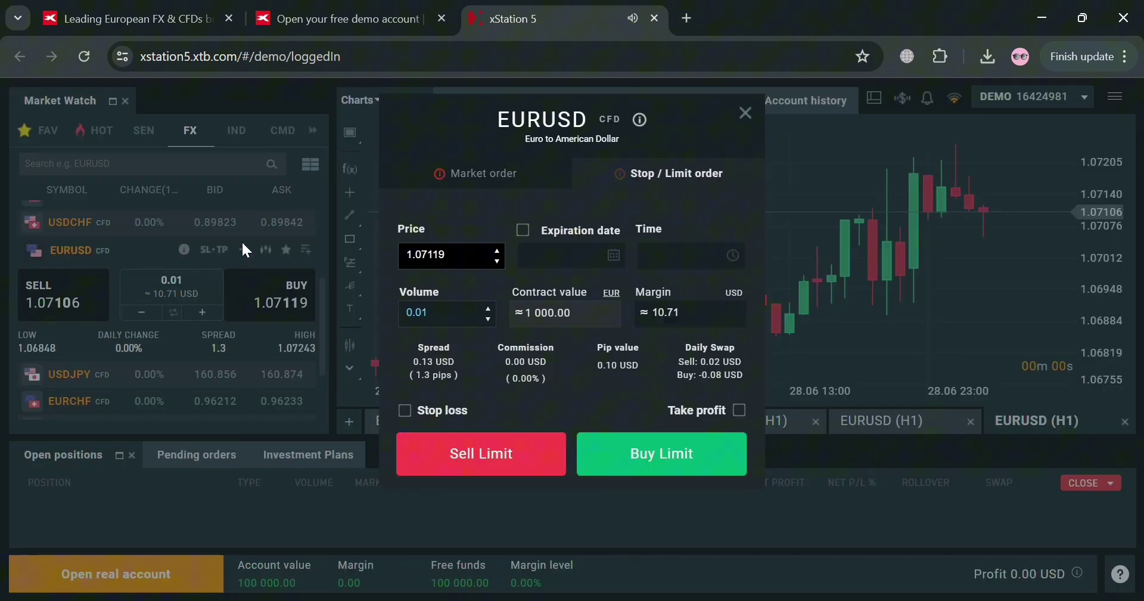
left_click(481, 174)
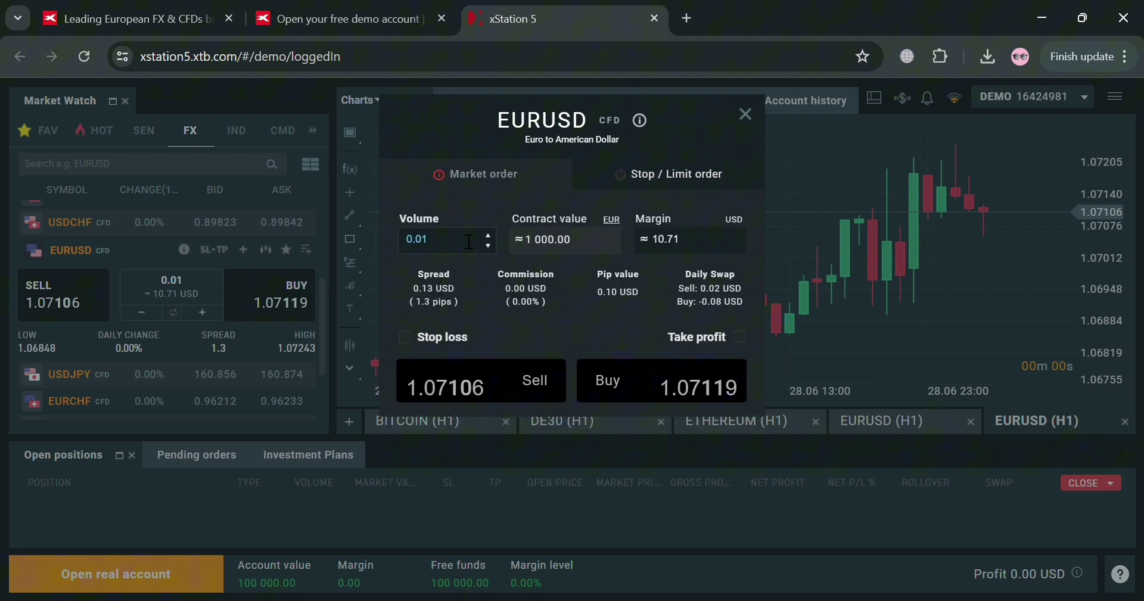
left_click(441, 251)
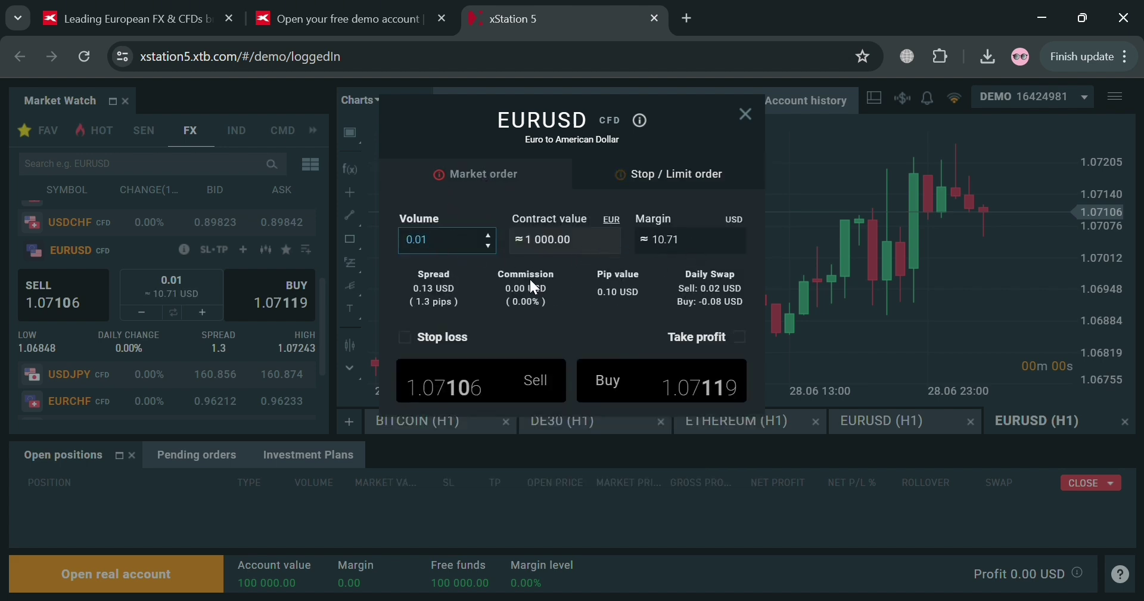
key("BackSpace")
key("BackSpace")
key("BackSpace")
key("BackSpace")
type("200")
key("BackSpace")
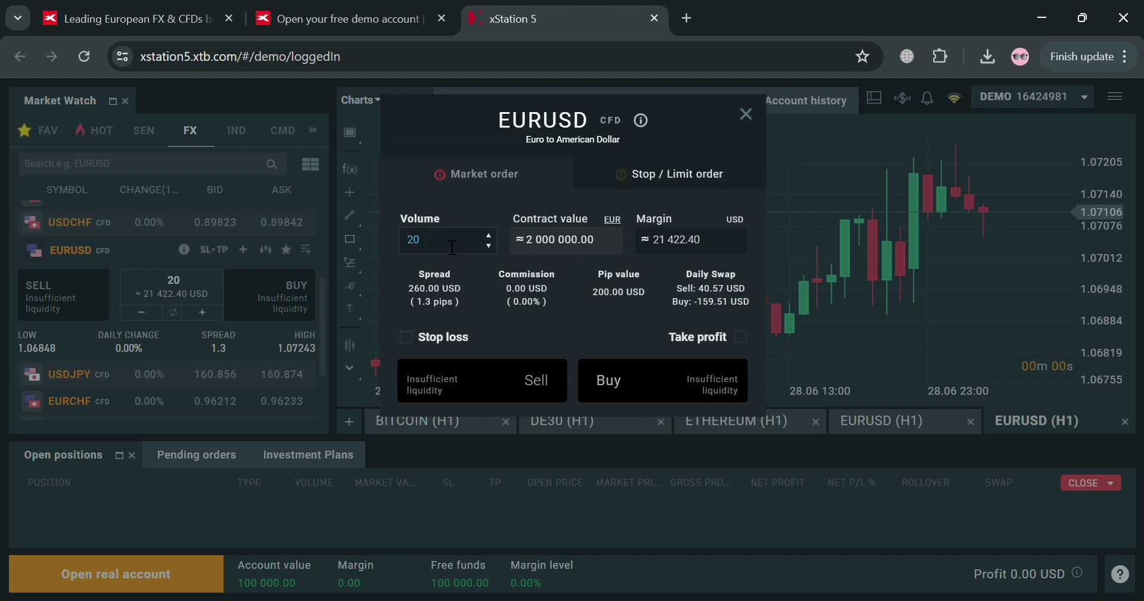
key("BackSpace")
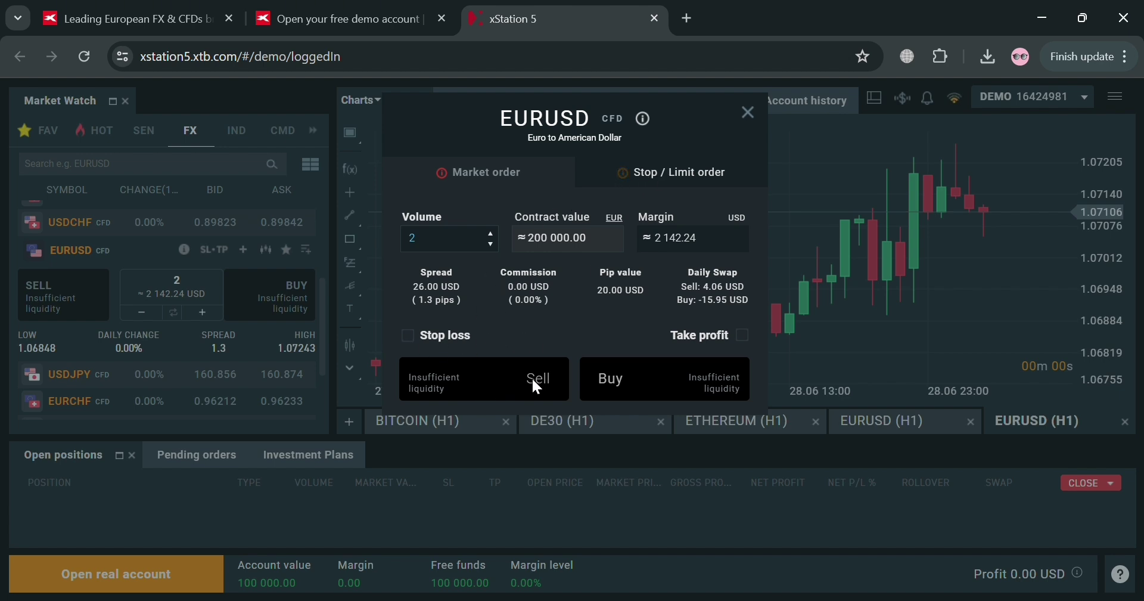
Step: Reduce the order volume through 0.2 and 0.05 down to 0.01 lots
left_click(471, 245)
key("BackSpace")
type("0.2")
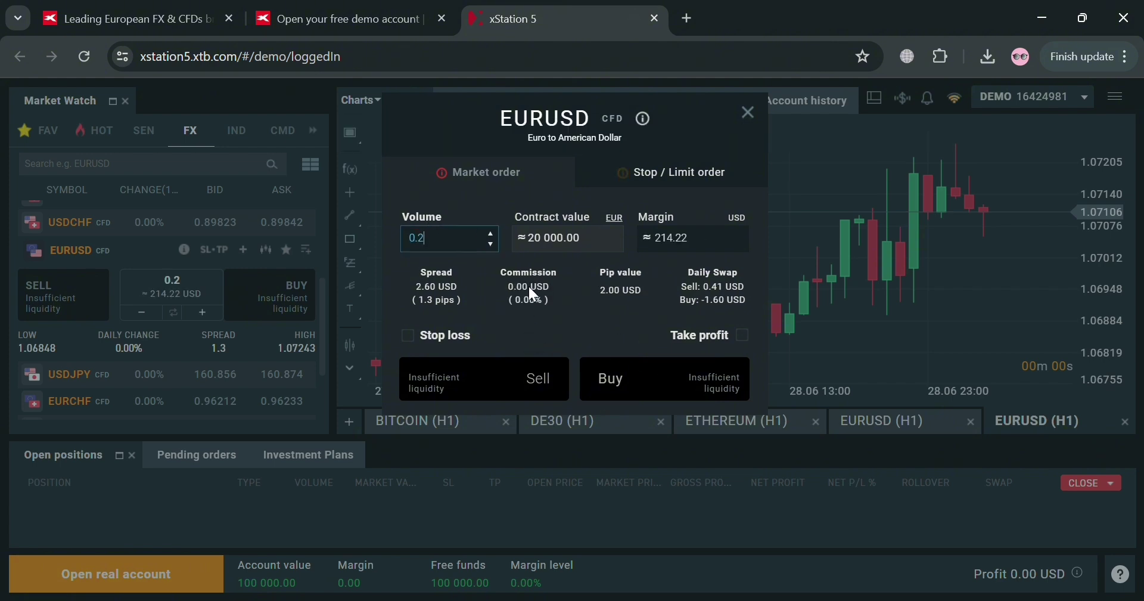
key("BackSpace")
type("05")
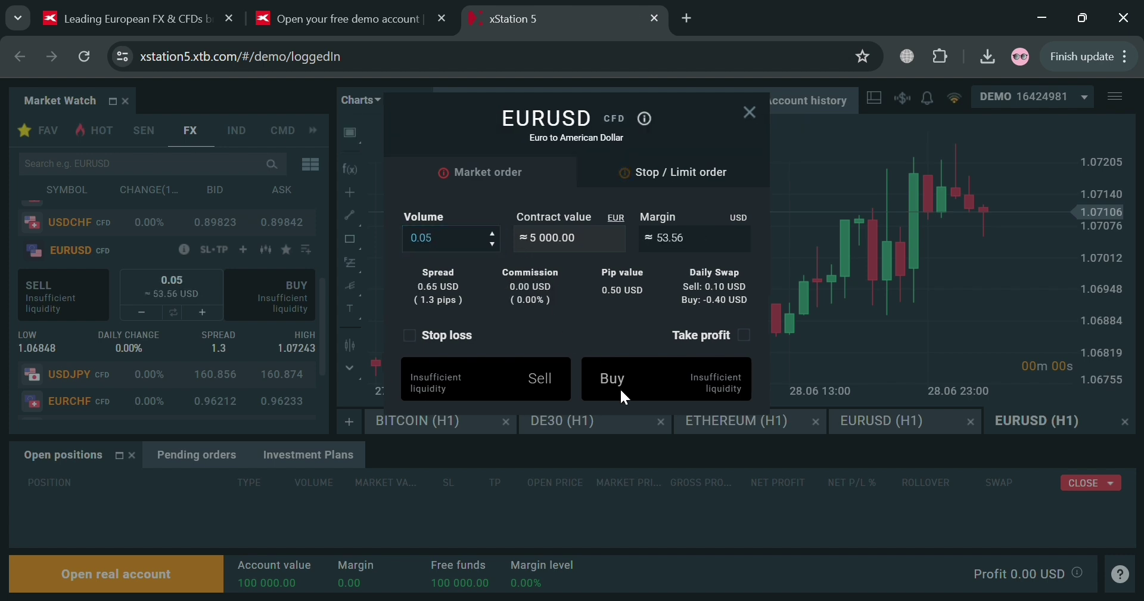
left_click(480, 241)
key("BackSpace")
type("1")
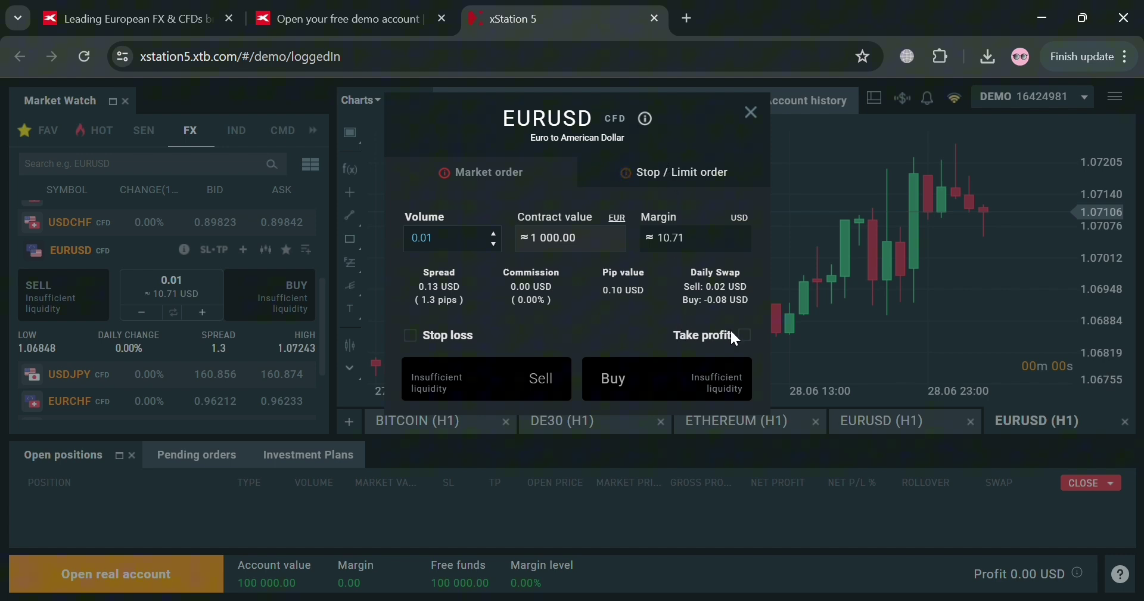
Step: Switch the order to Stop / Limit and change its entry price from 1.07119 to 1.09119
left_click(688, 171)
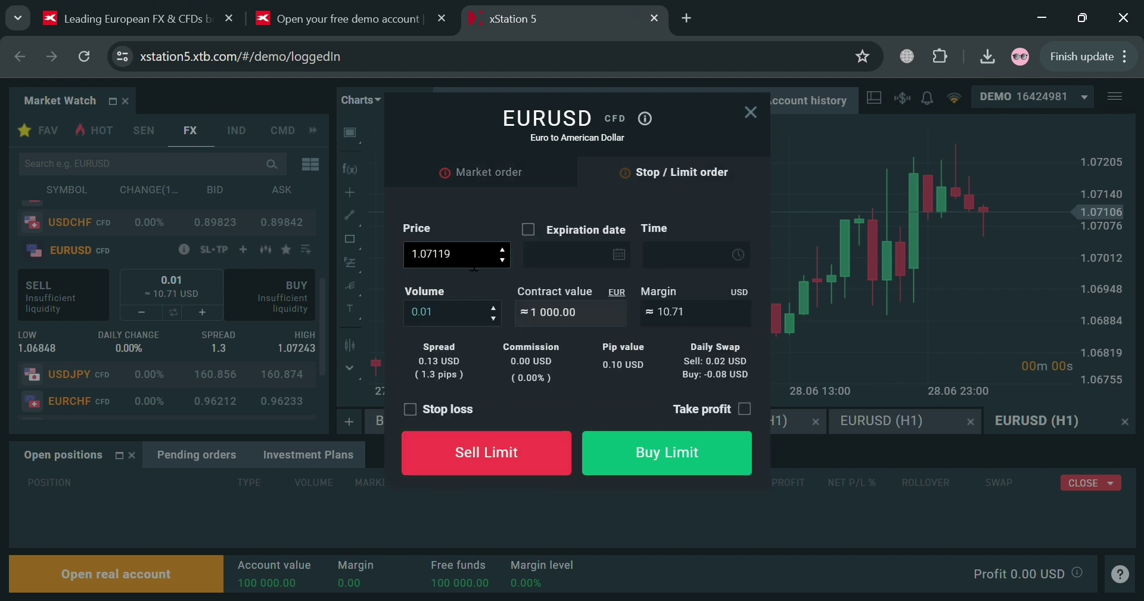
left_click(480, 262)
left_click(460, 316)
left_click(473, 262)
key("Left")
key("Left")
key("Left")
key("BackSpace")
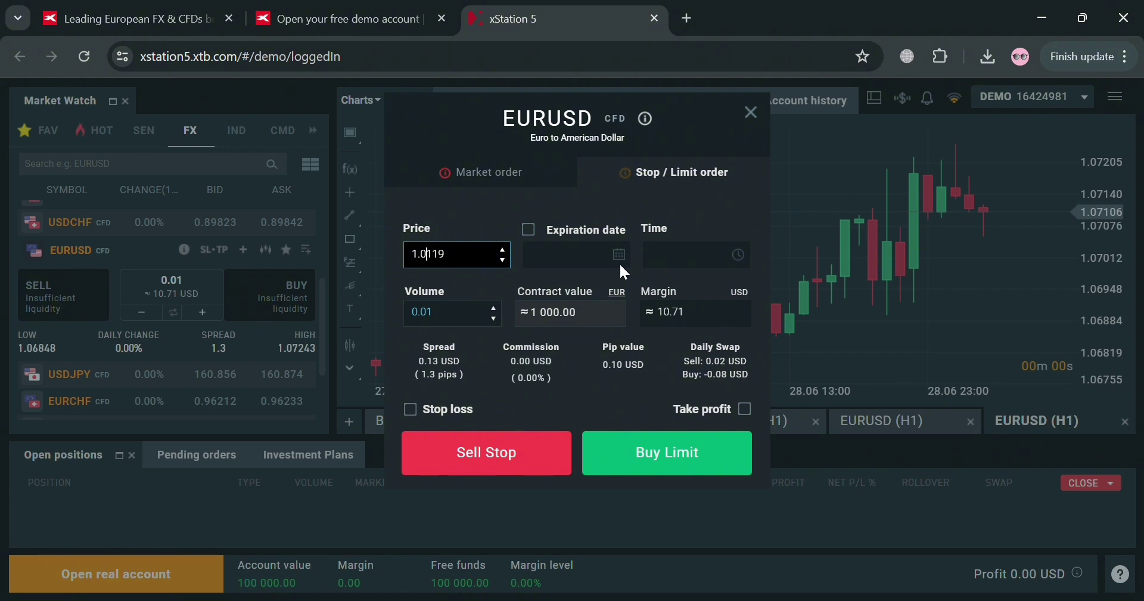
type("9")
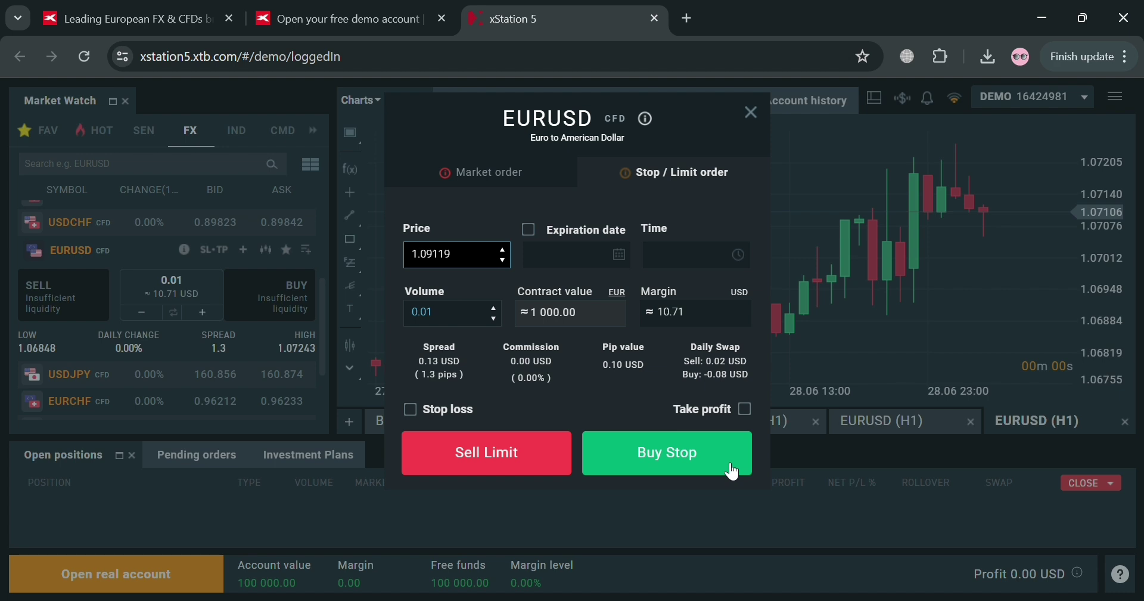
Step: Enable a take profit on the EURUSD order at 1.19119
left_click(745, 409)
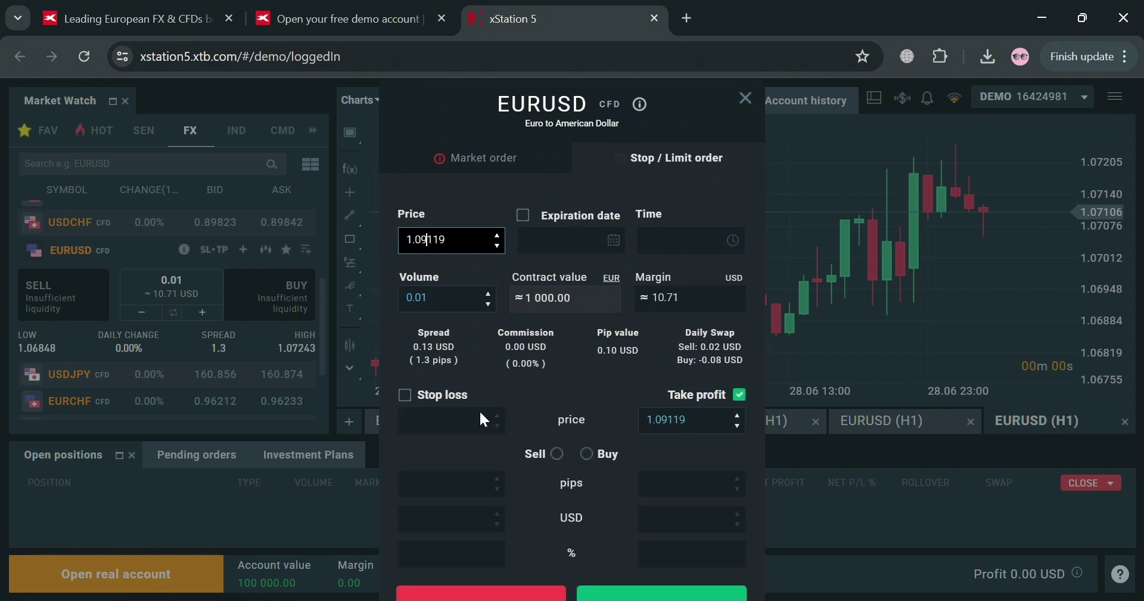
left_click(698, 426)
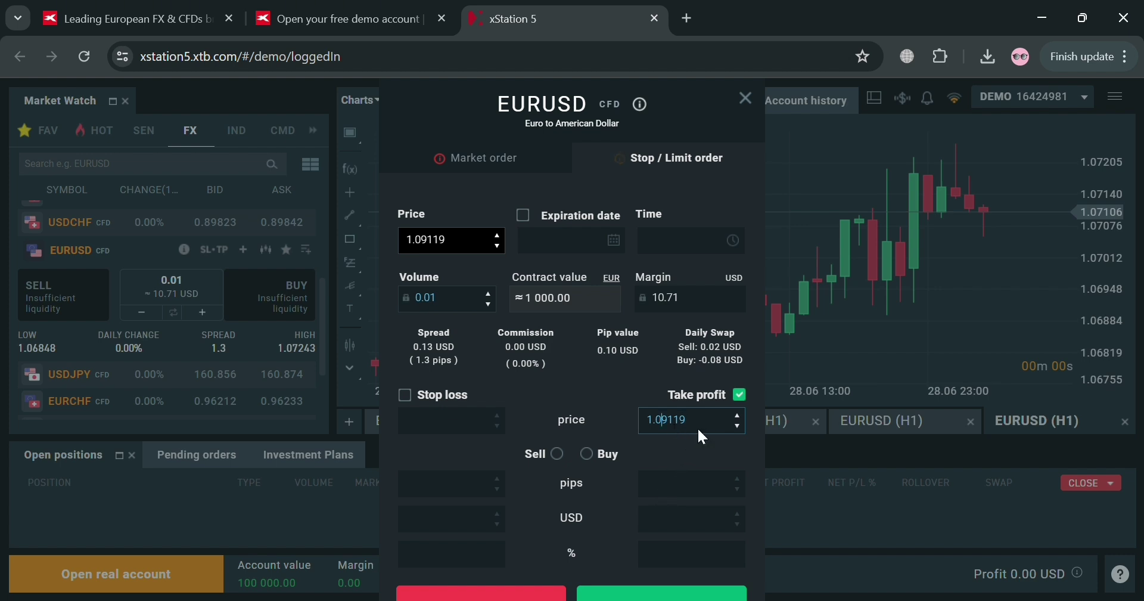
key("Up")
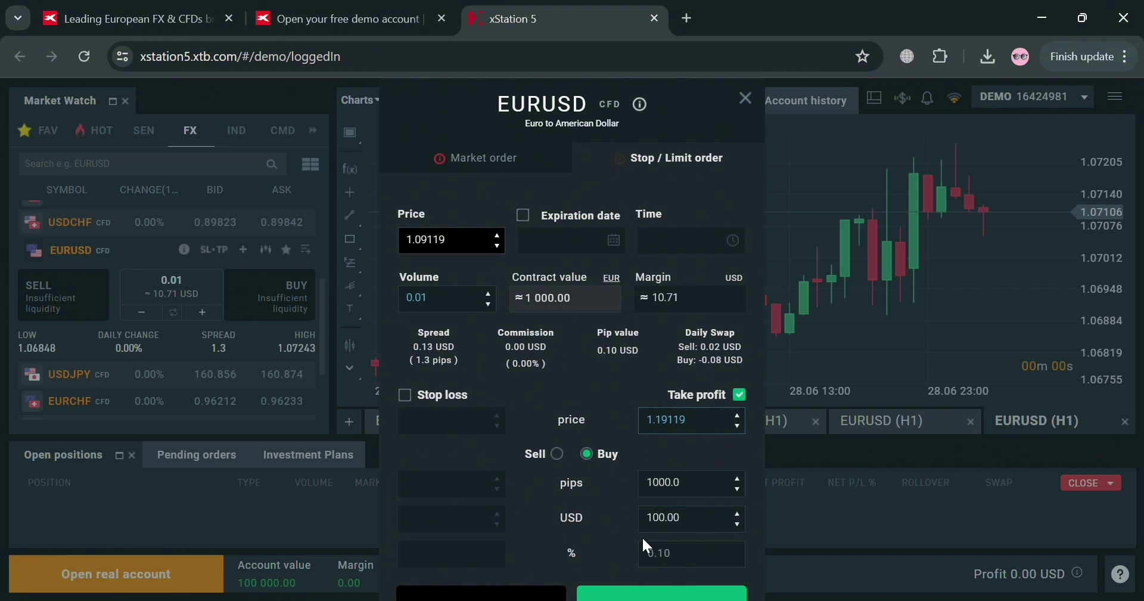
left_click(624, 518)
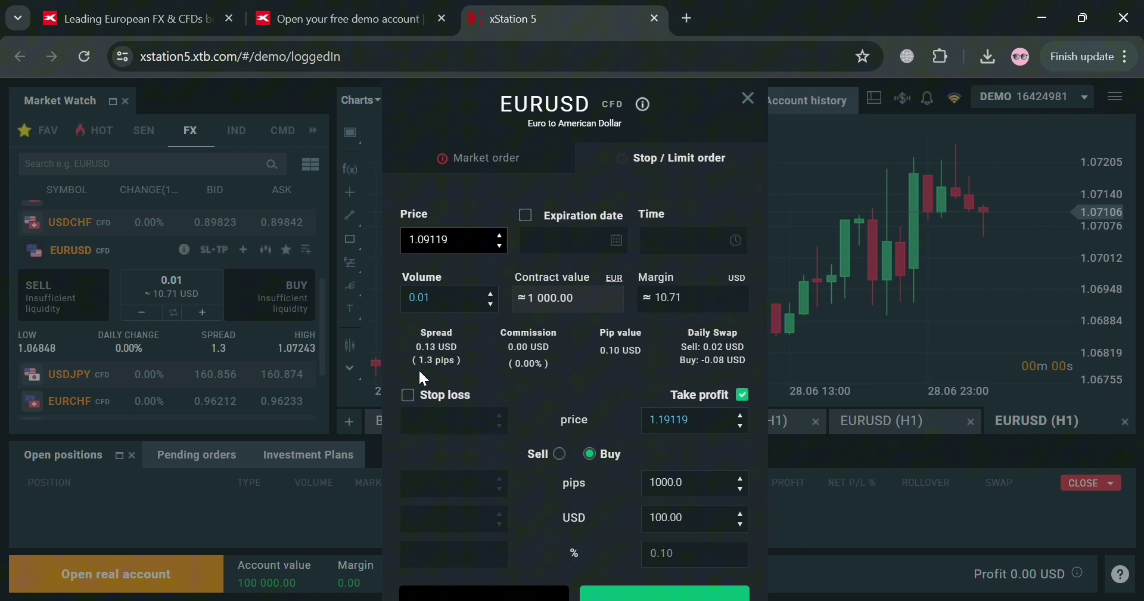
Step: Enable a stop loss at 1.01190 and scroll down to the Buy Stop button
left_click(410, 394)
left_click(430, 427)
key("BackSpace")
type("1.0119")
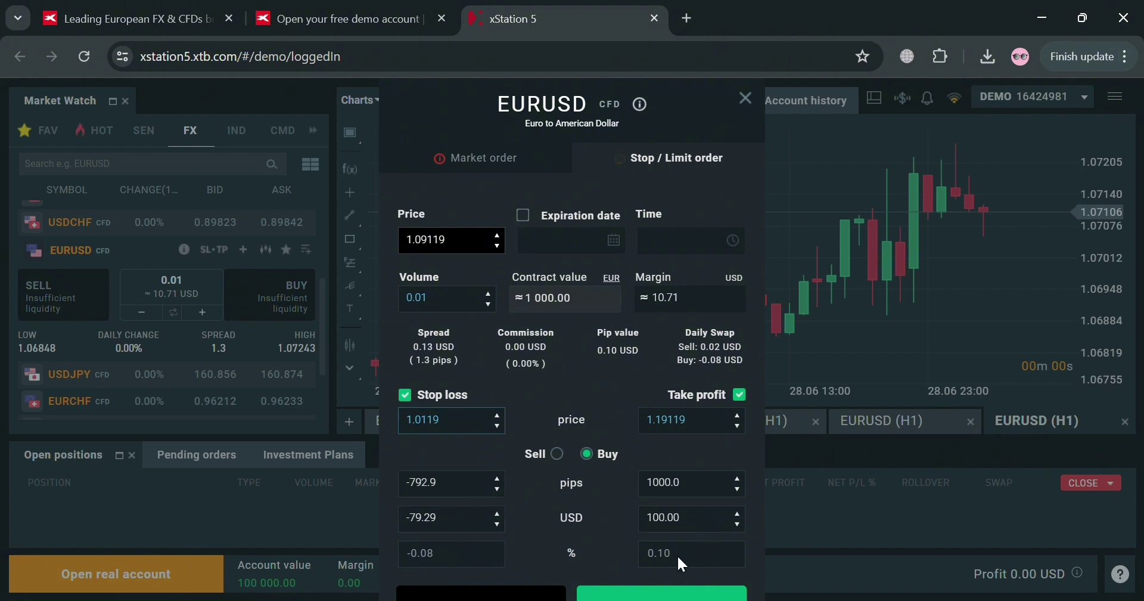
scroll(756, 542, "down", 3)
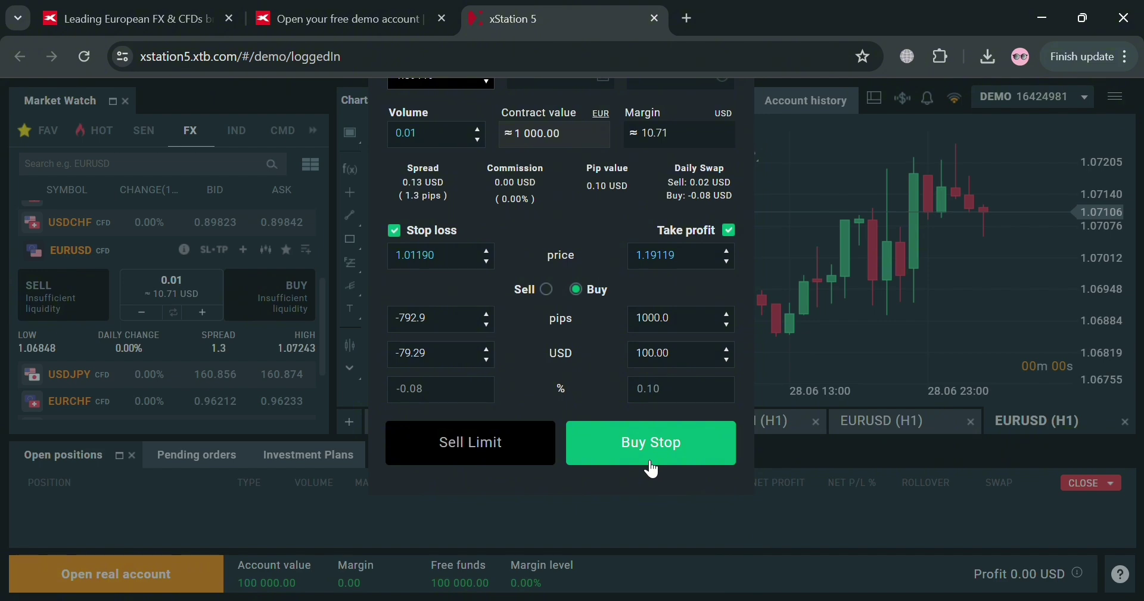
Step: Submit the Buy Stop order, acknowledge the stop-orders notice, and pan the chart to earlier dates
left_click(639, 456)
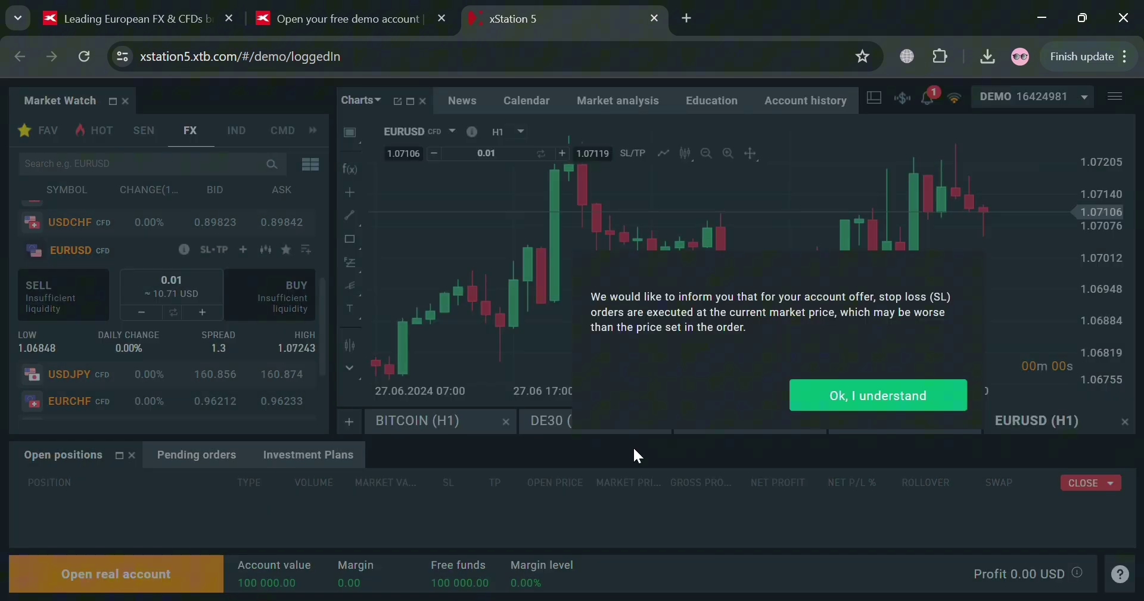
left_click(860, 396)
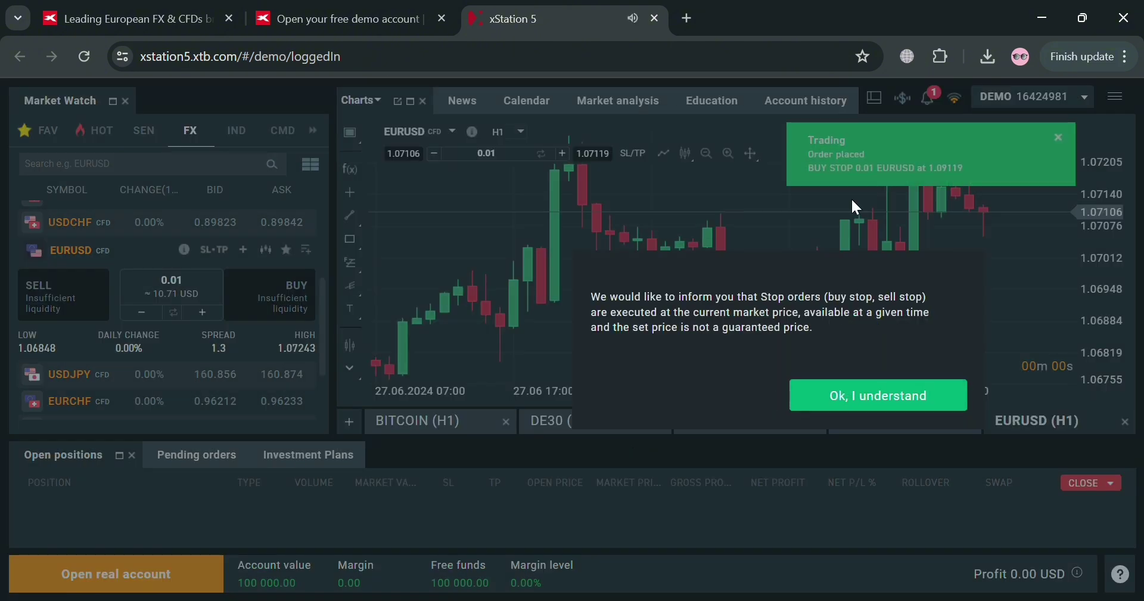
left_click(860, 395)
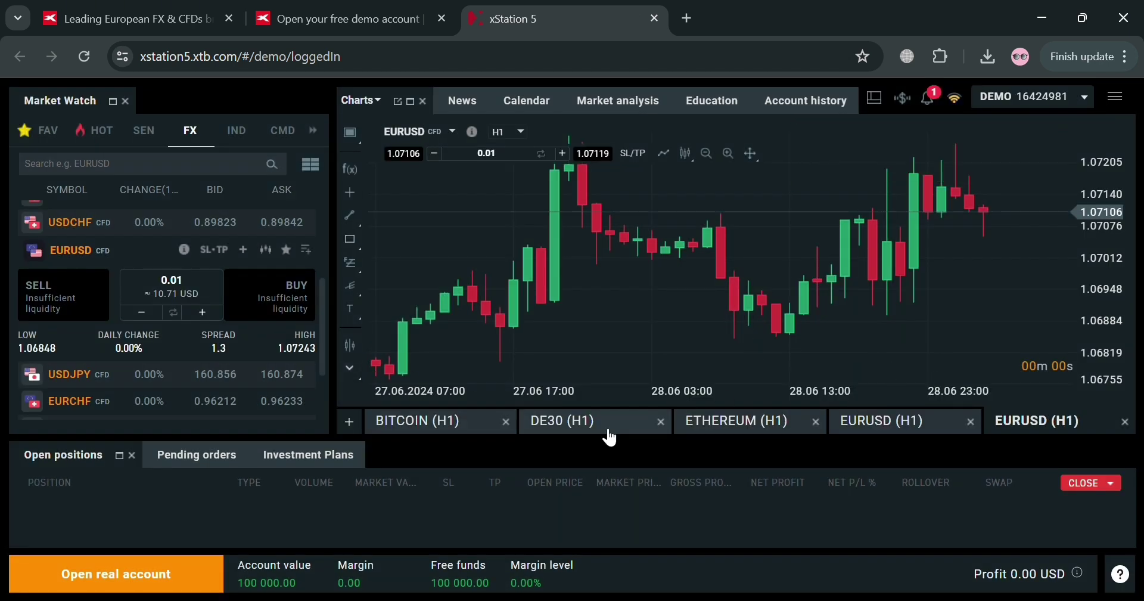
left_click_drag(624, 339, 826, 344)
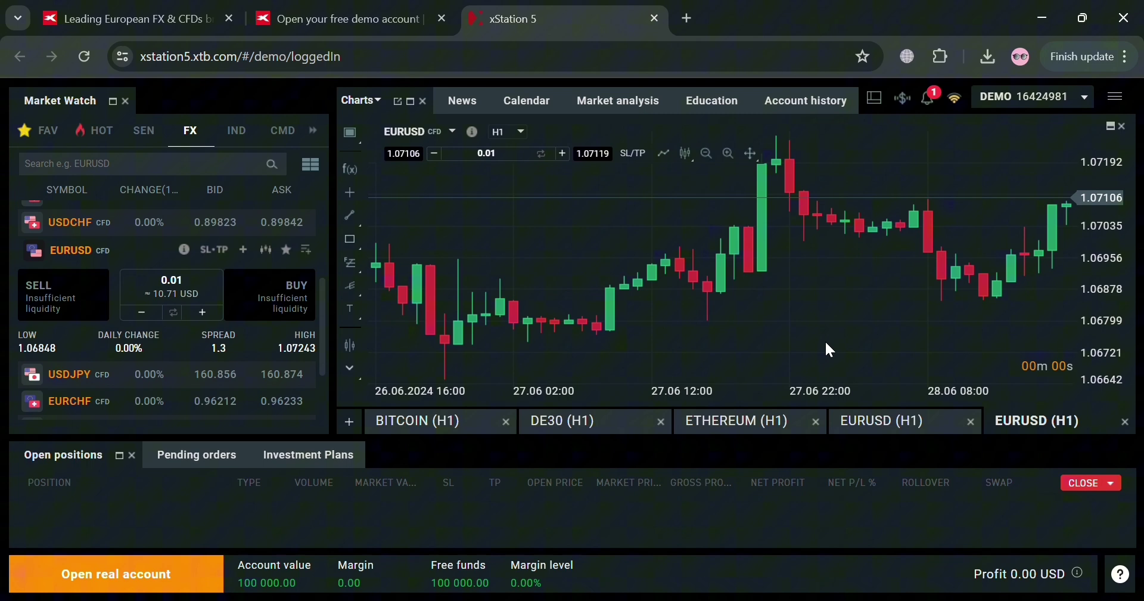
Step: Switch the market watch layout to trading tiles
left_click(311, 165)
left_click(313, 167)
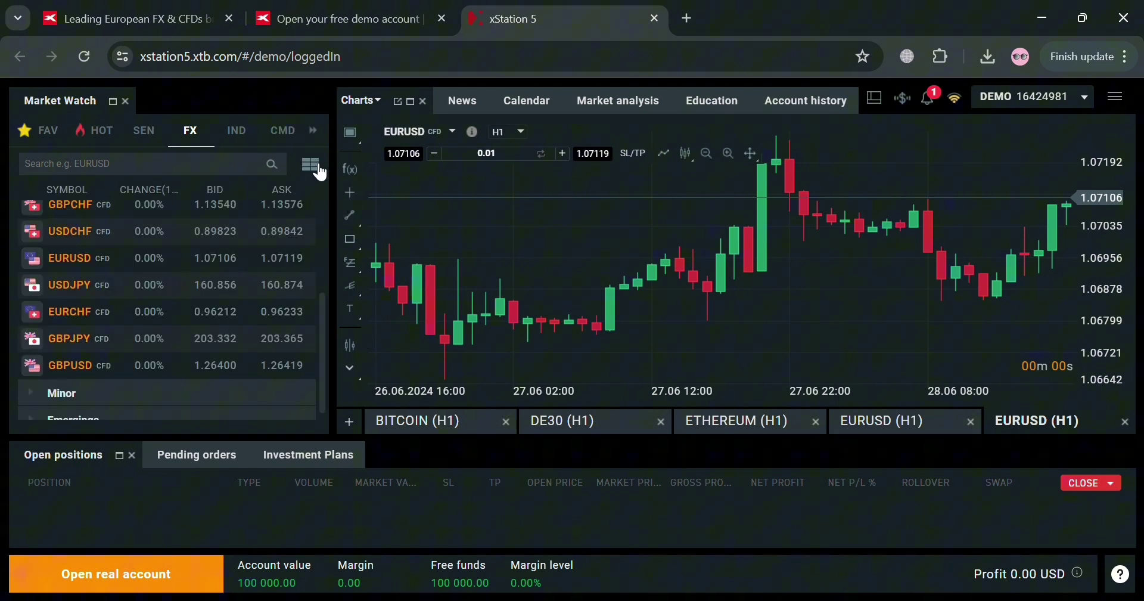
left_click(312, 165)
scroll(143, 286, "up", 3)
Step: Browse the indices and market sentiment lists in the market watch
left_click(238, 131)
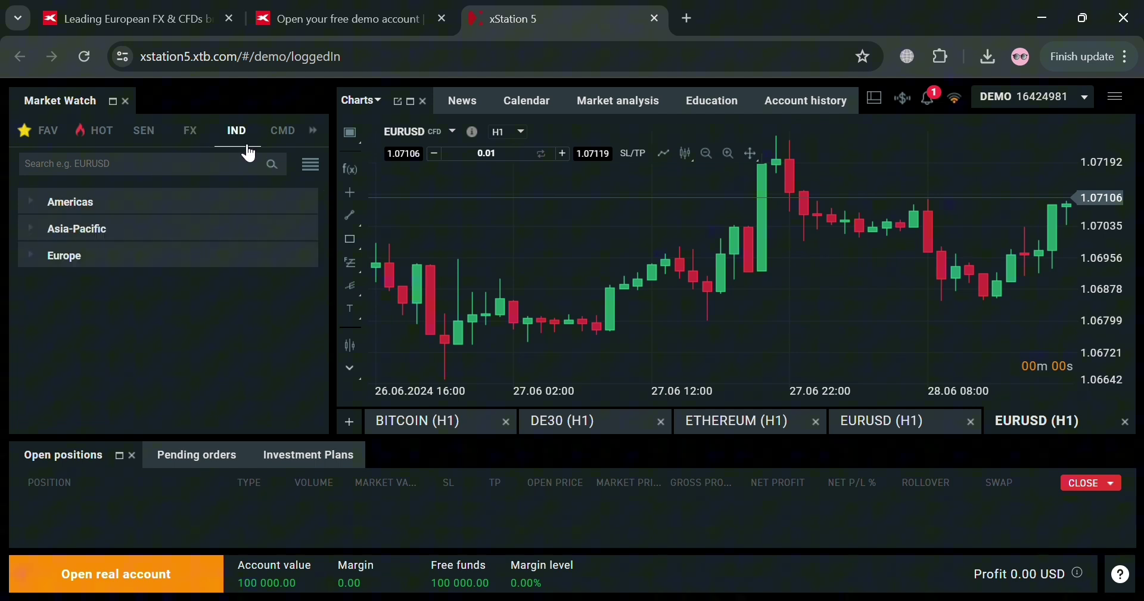
left_click(192, 143)
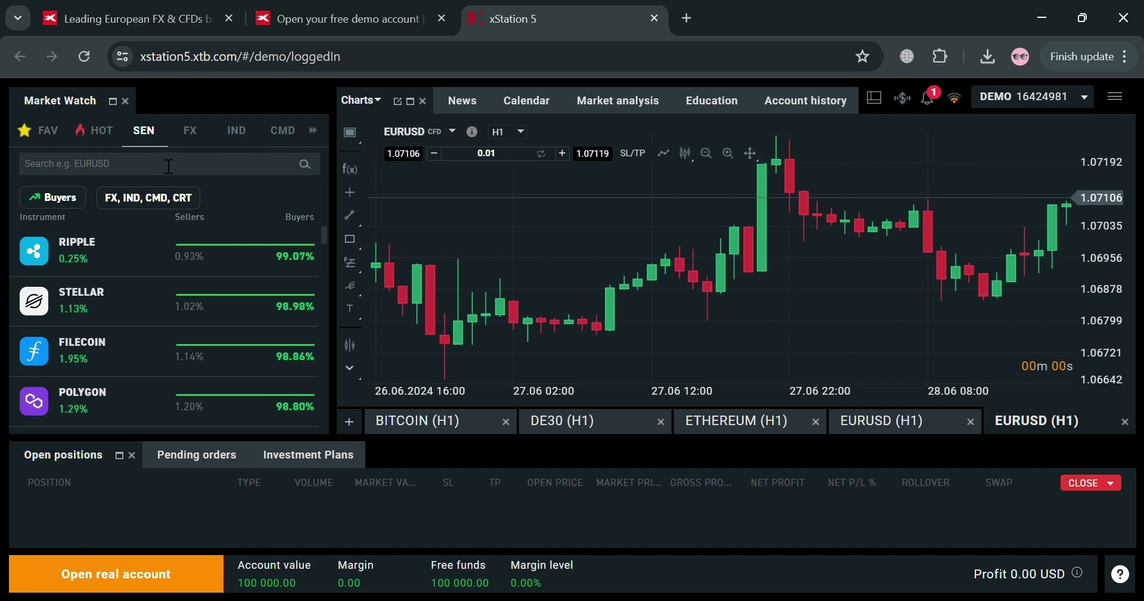
scroll(145, 302, "down", 3)
scroll(150, 315, "down", 3)
scroll(150, 316, "down", 3)
scroll(151, 322, "down", 3)
scroll(149, 325, "down", 3)
scroll(149, 326, "down", 3)
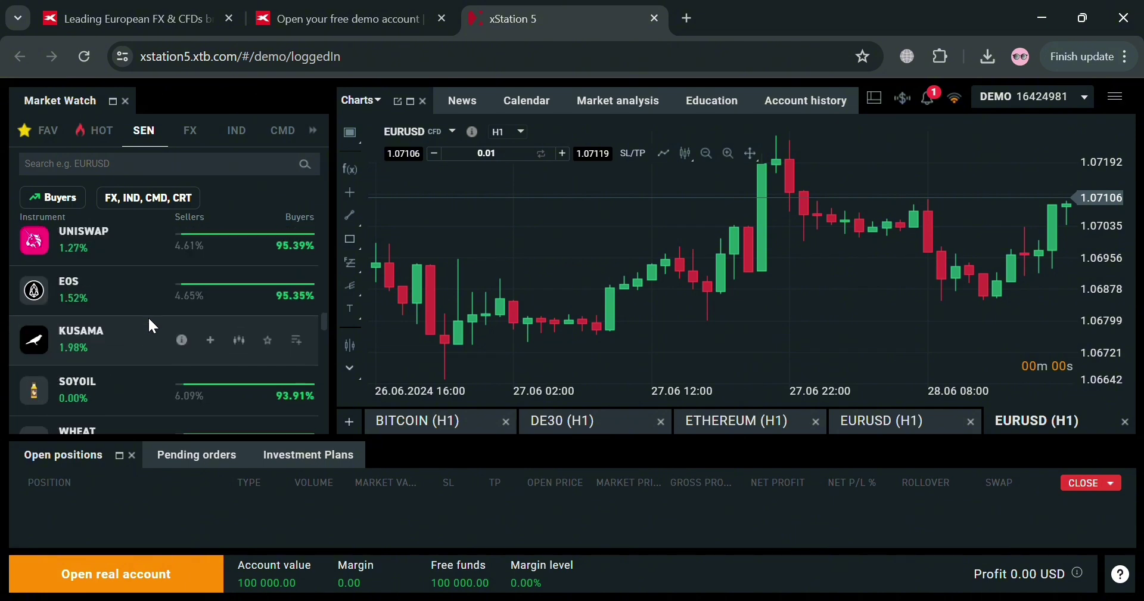
scroll(122, 374, "down", 3)
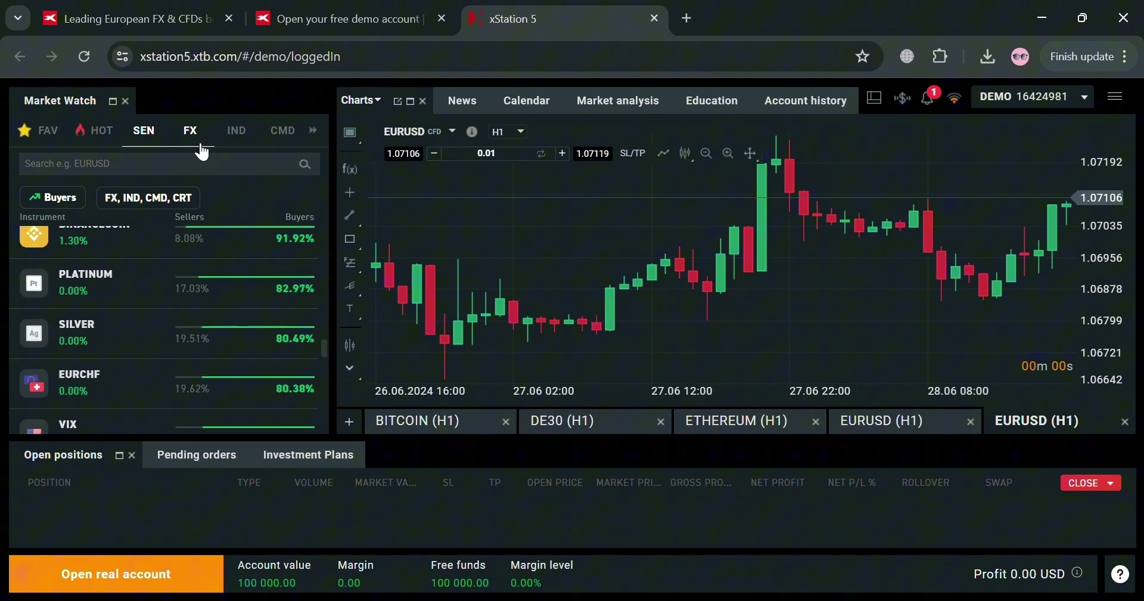
Step: Show the favourite instruments and attempt a 0.01-lot market sell of Bitcoin
left_click(314, 130)
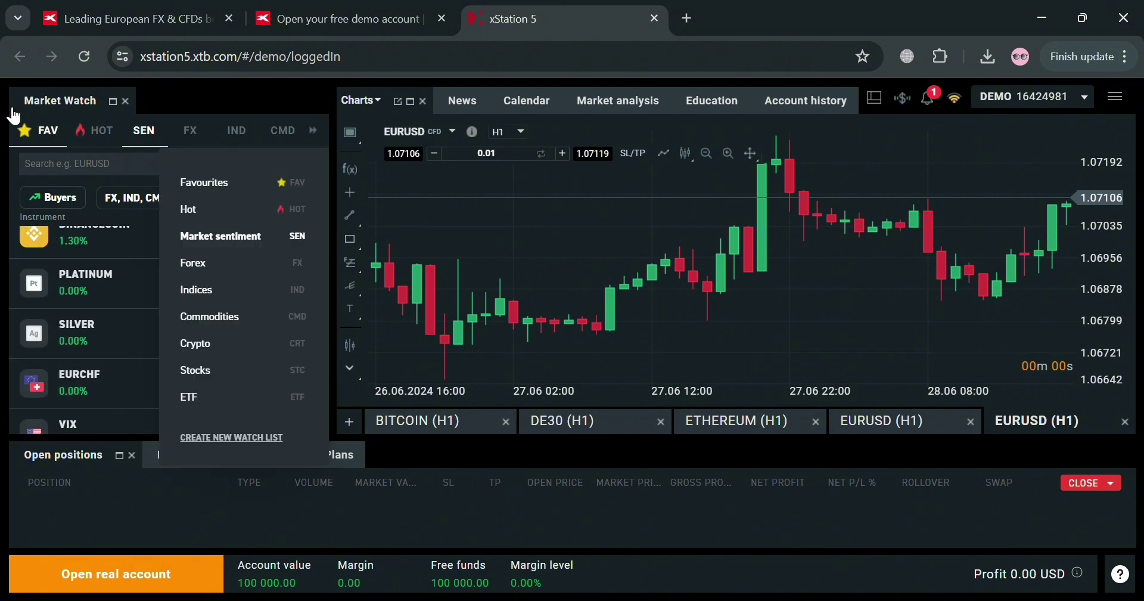
left_click(89, 131)
left_click(58, 141)
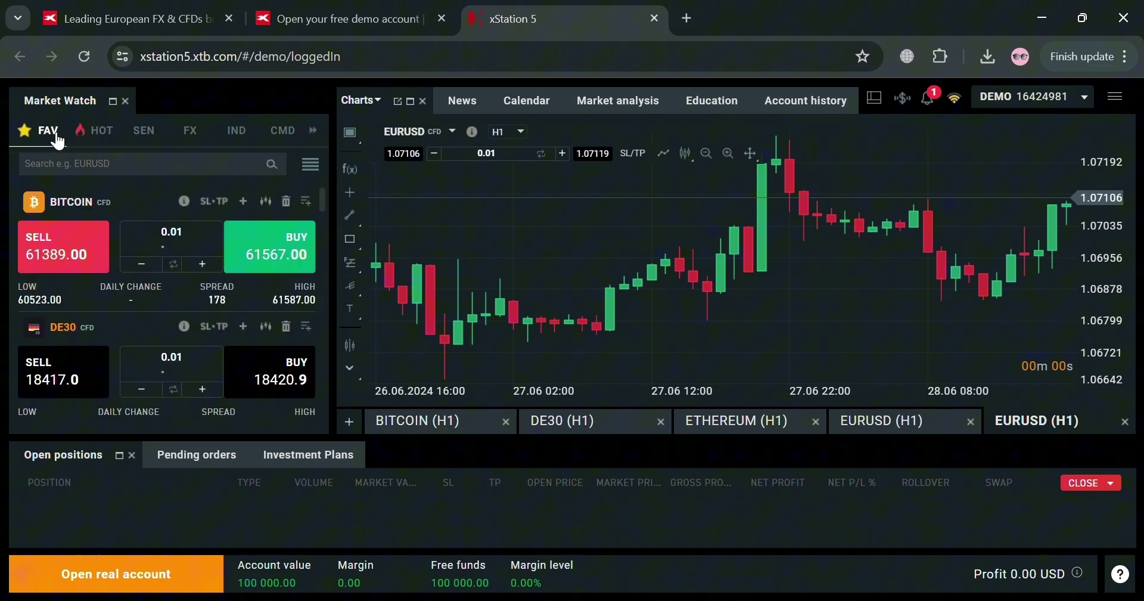
scroll(115, 327, "down", 1)
scroll(115, 328, "down", 2)
scroll(114, 328, "down", 1)
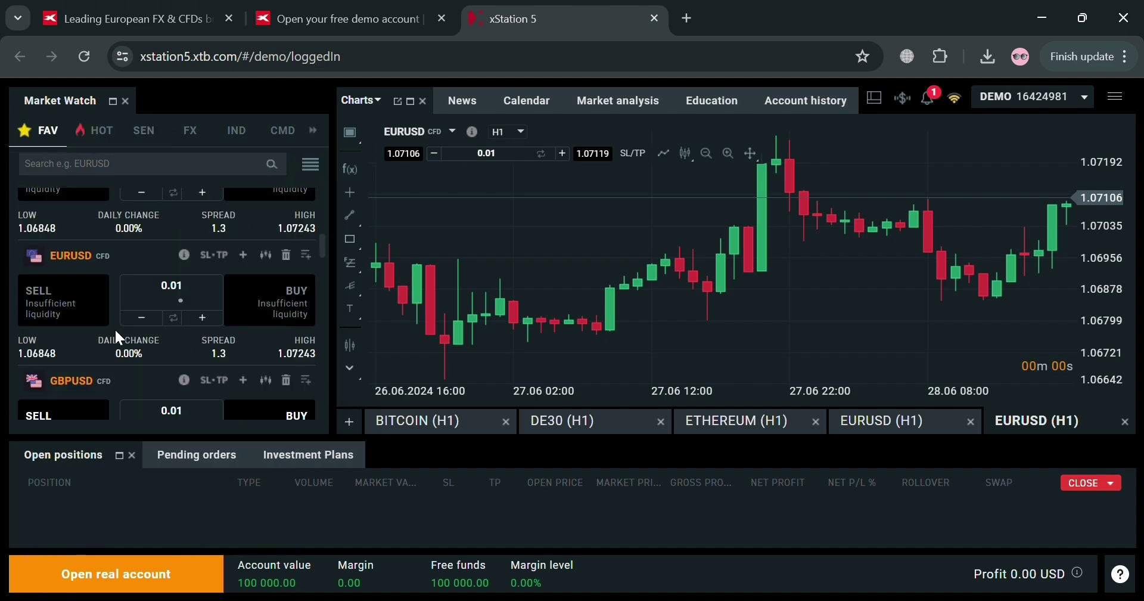
scroll(114, 328, "down", 1)
scroll(91, 283, "down", 2)
scroll(91, 286, "up", 4)
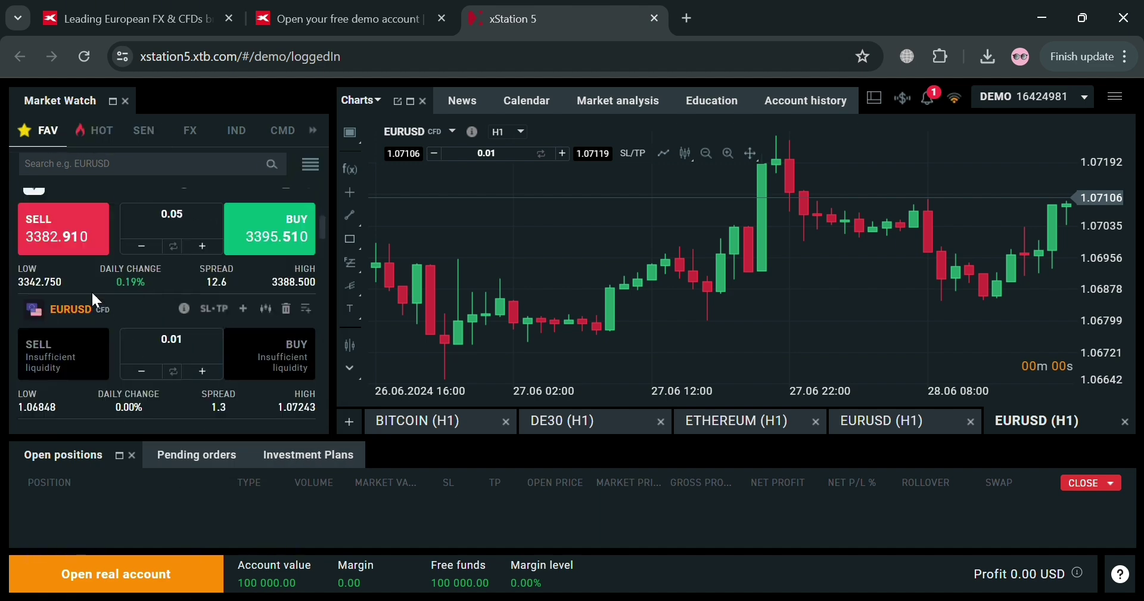
scroll(86, 280, "up", 2)
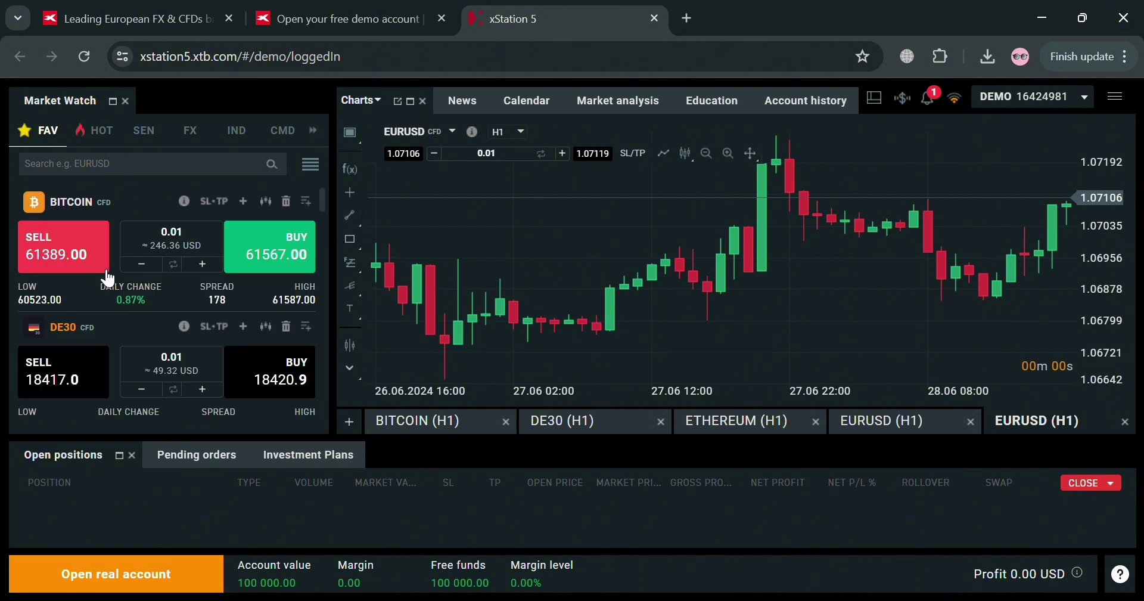
left_click(76, 261)
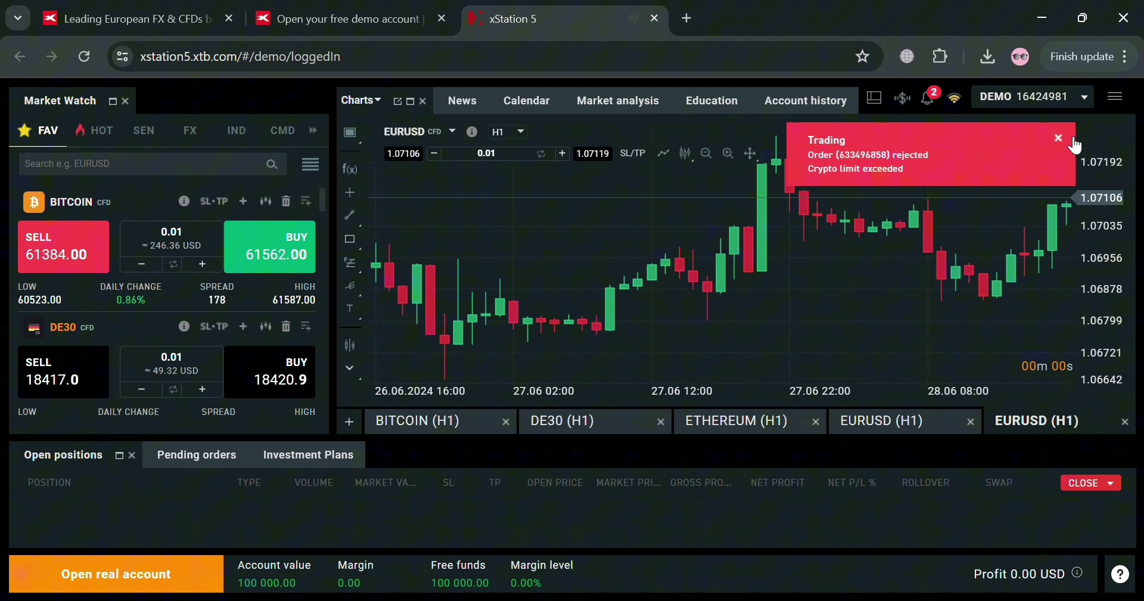
scroll(166, 298, "down", 3)
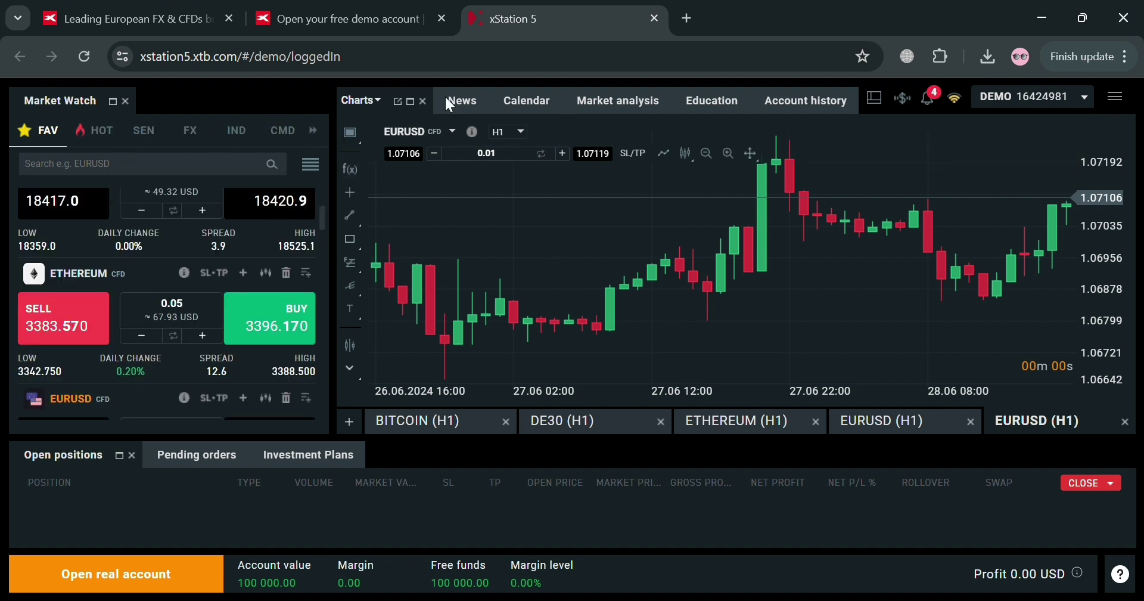
Step: Check the pending EURUSD Buy Stop order, then view the Investment Plans overview
left_click(162, 458)
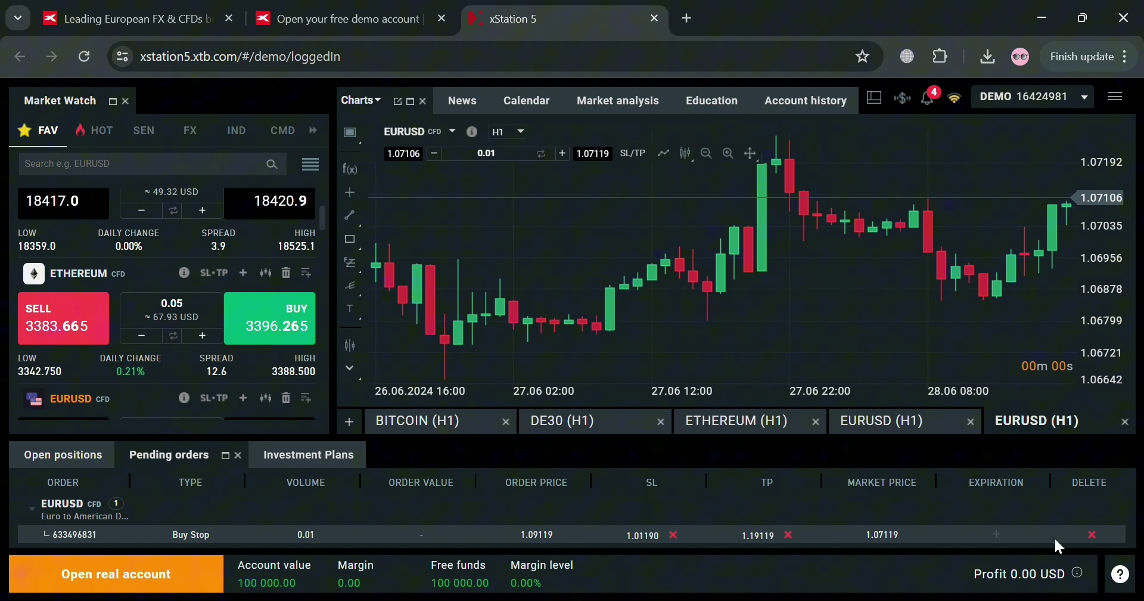
left_click(273, 463)
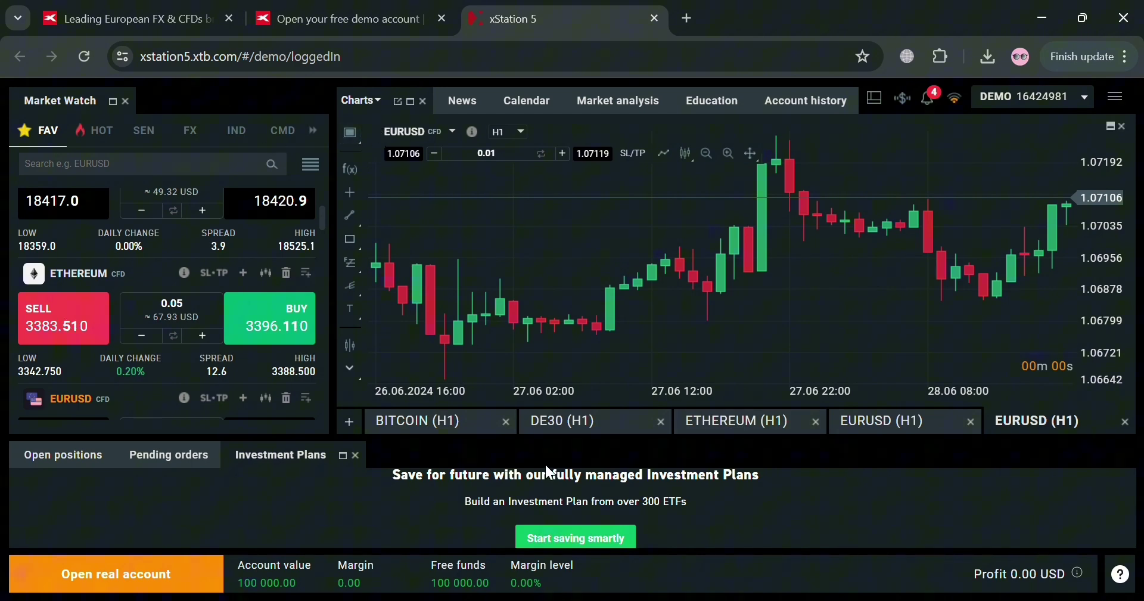
Step: Display the News feed and scroll through its market headlines
mouse_move(591, 202)
left_click(464, 103)
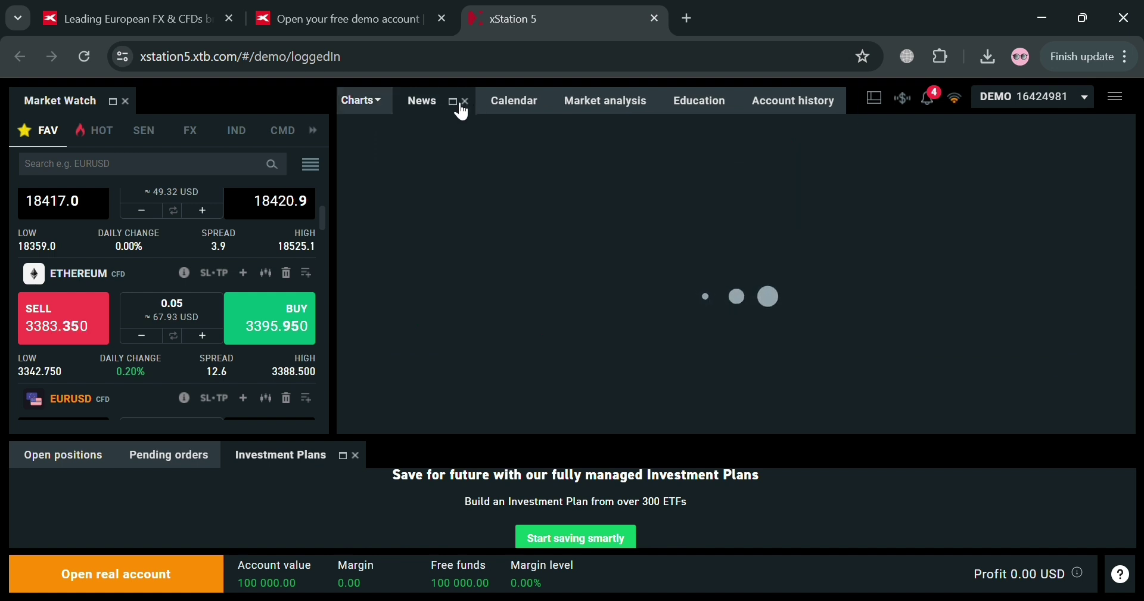
scroll(606, 311, "down", 1)
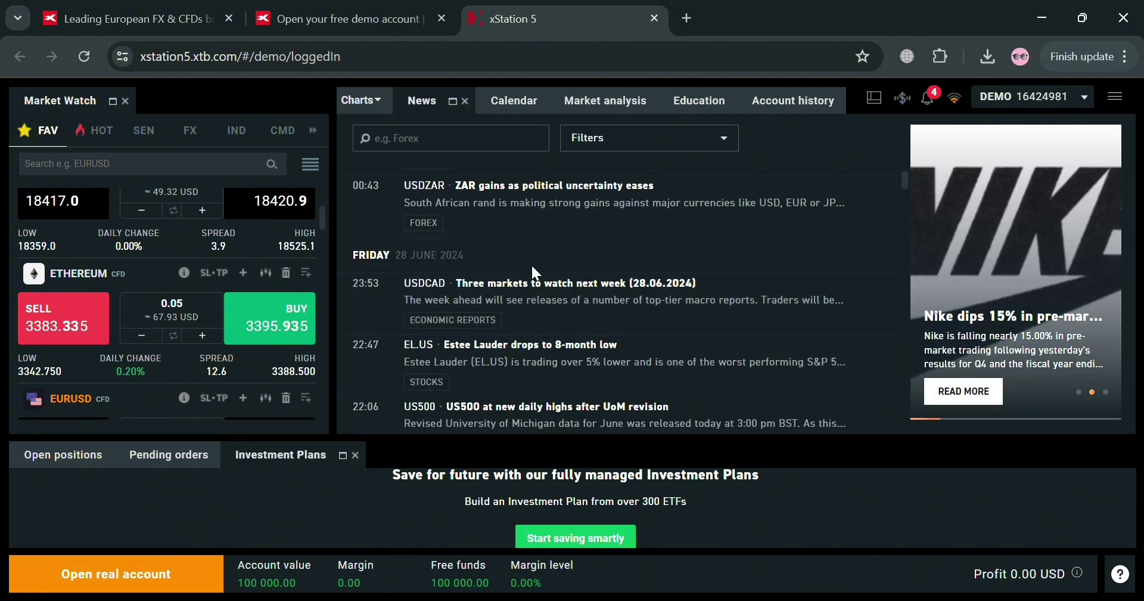
Step: Open the economic calendar, filtering through tomorrow, this week and next week
left_click(529, 99)
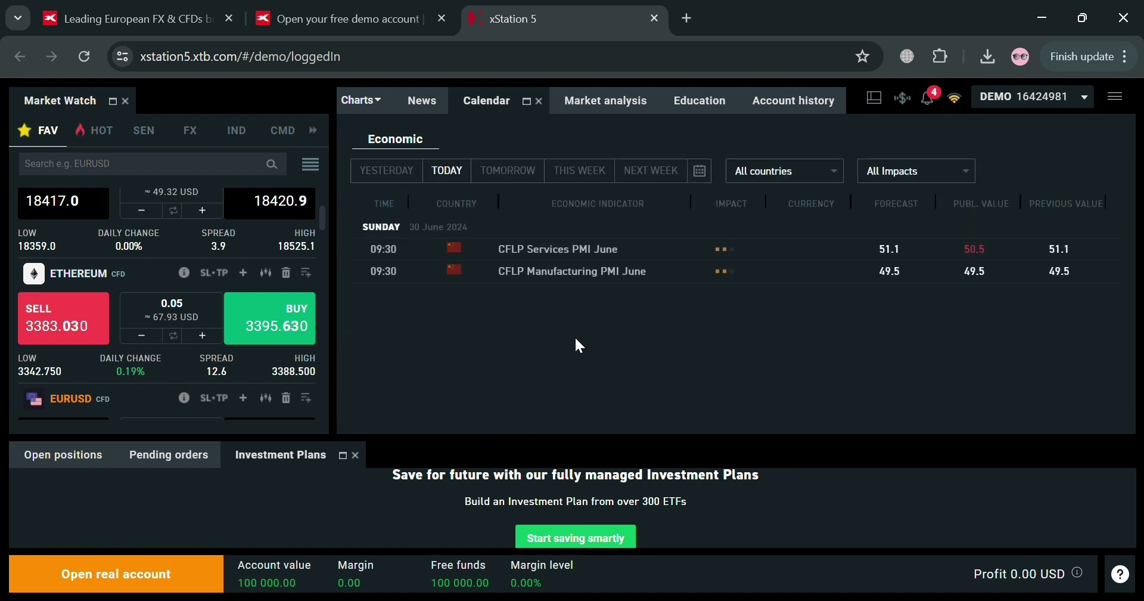
left_click(509, 173)
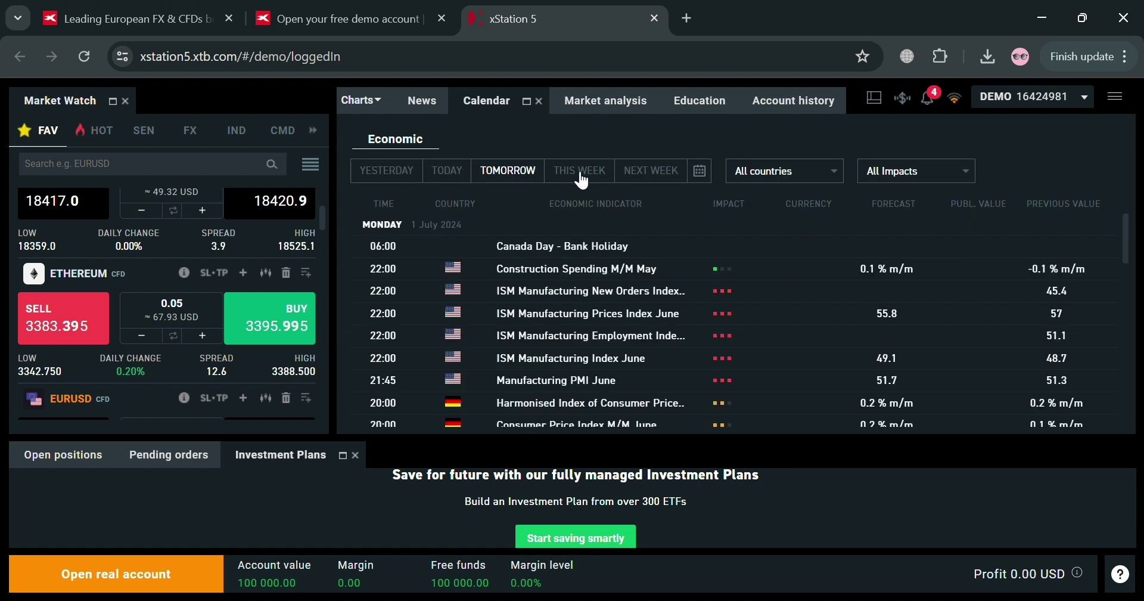
left_click(583, 173)
left_click(623, 173)
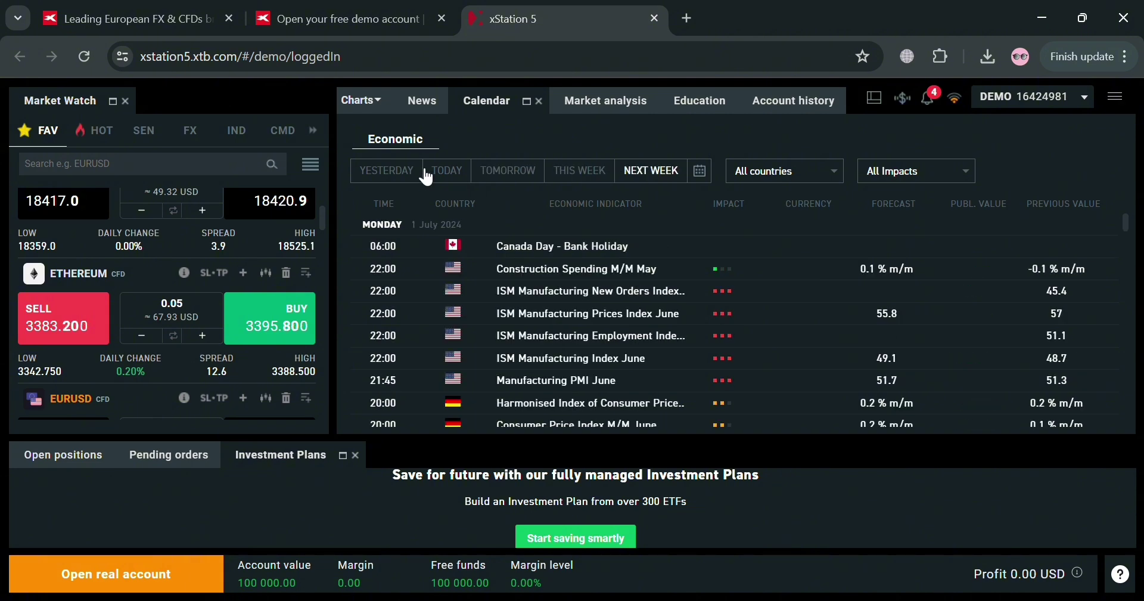
Step: Open the stocks scanner and inspect its country and industry filters
left_click(614, 98)
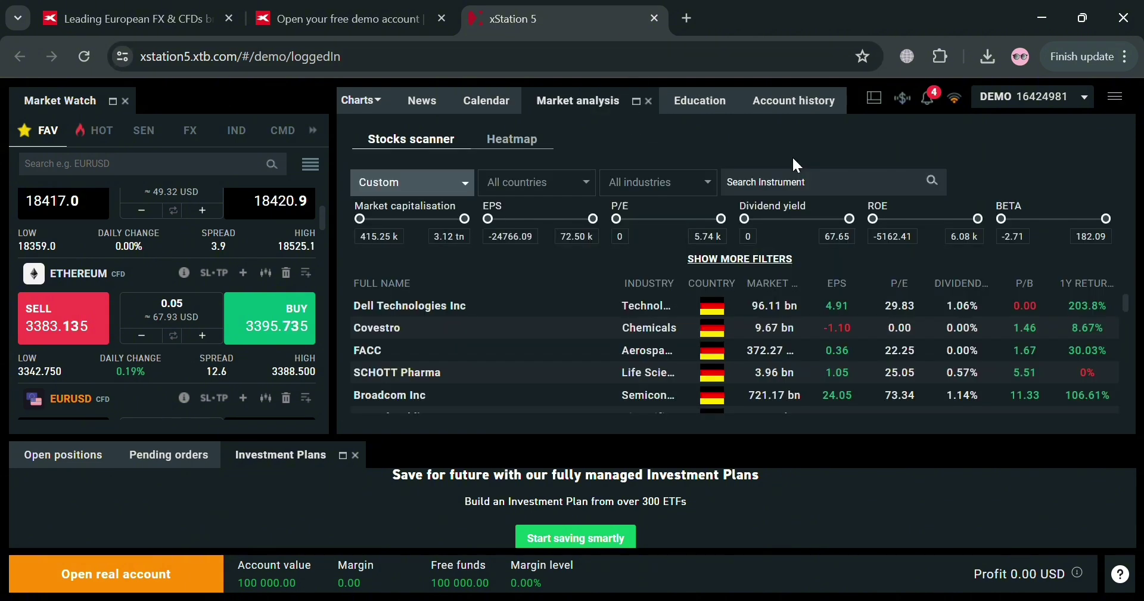
scroll(653, 300, "down", 2)
scroll(625, 292, "down", 2)
left_click(583, 181)
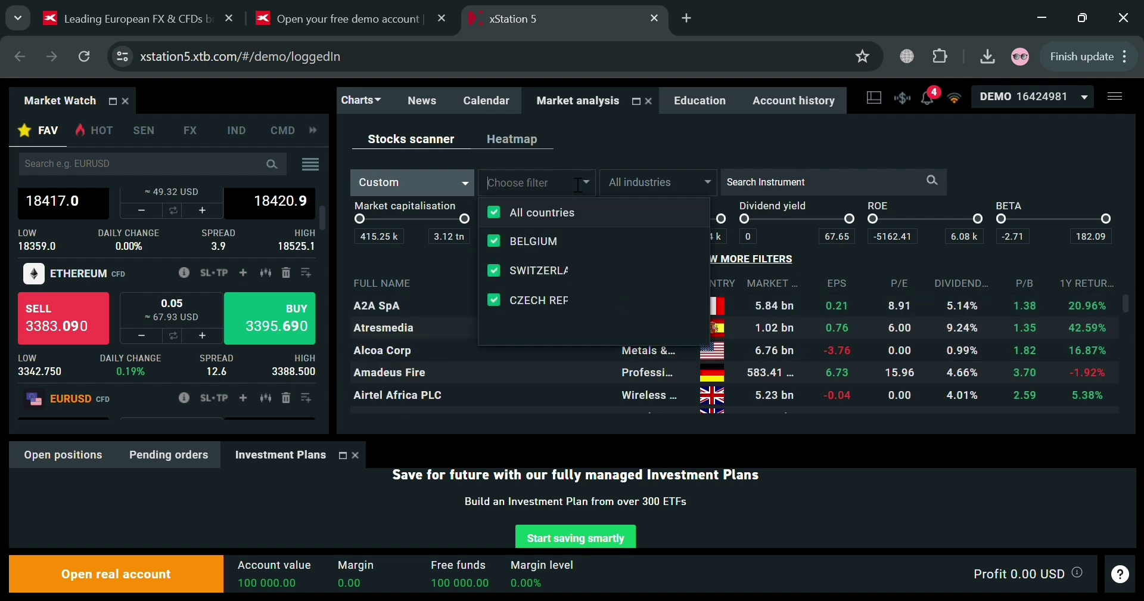
left_click(654, 181)
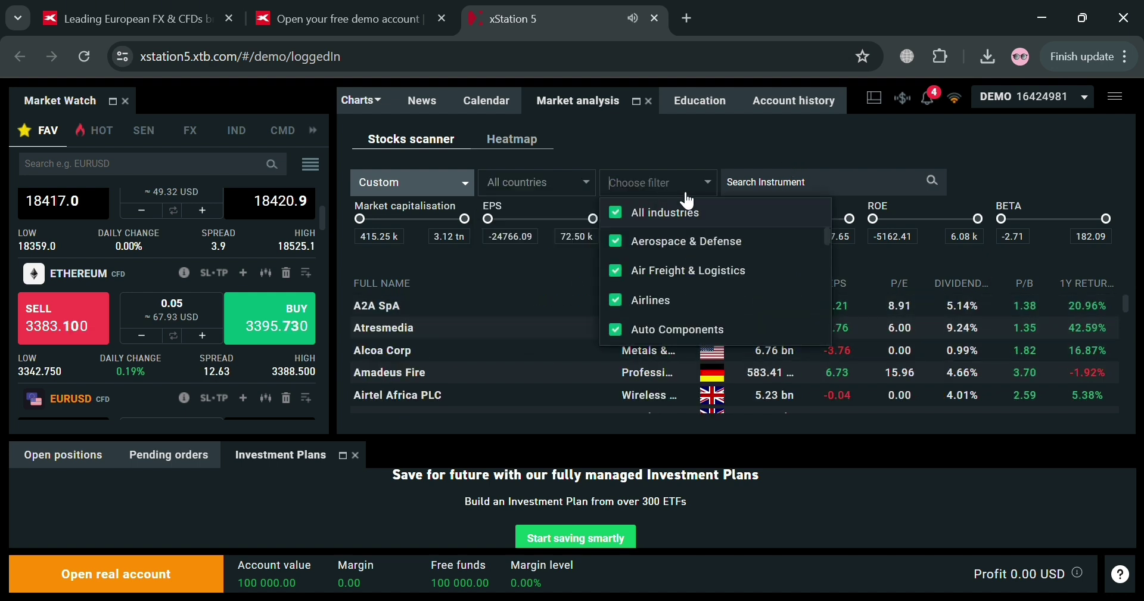
Step: Search the scanner for 'amaz' and select AMZN.US
left_click(877, 187)
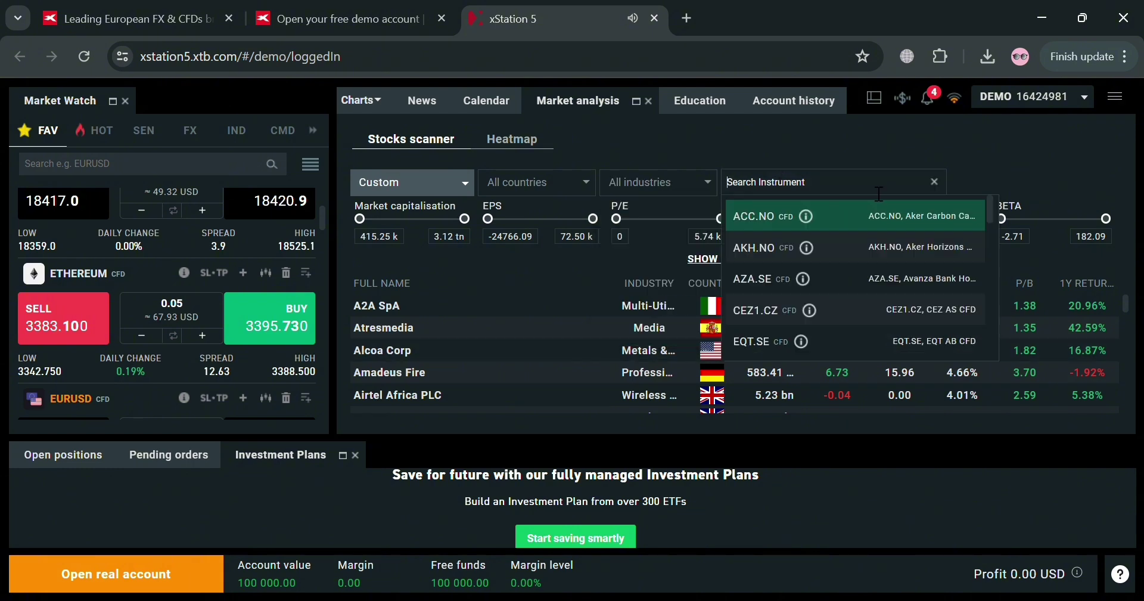
left_click(1065, 156)
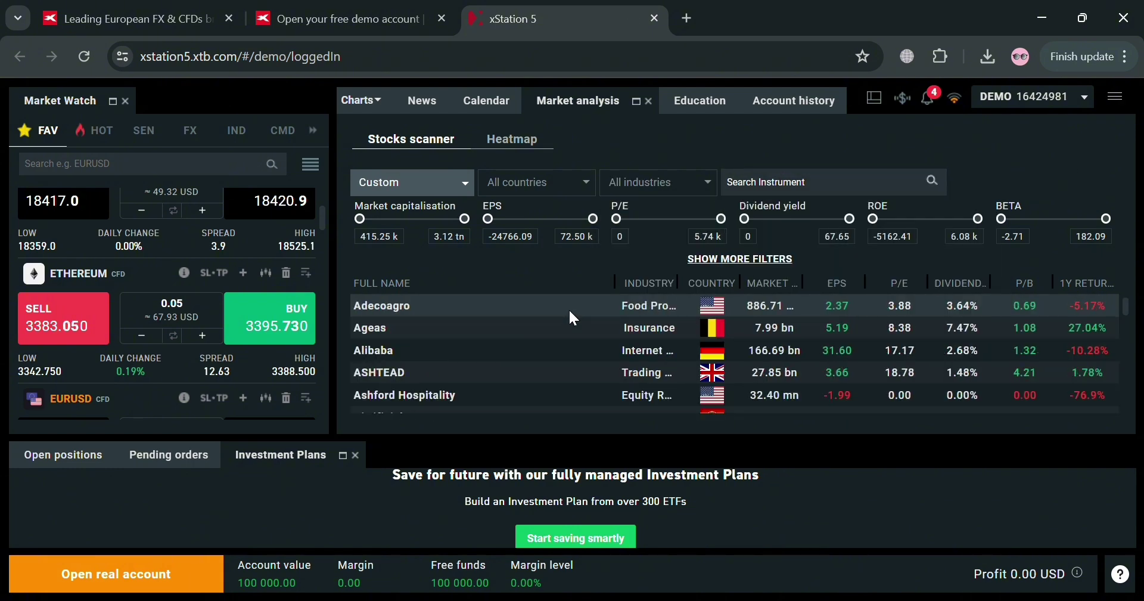
left_click(793, 190)
type("am")
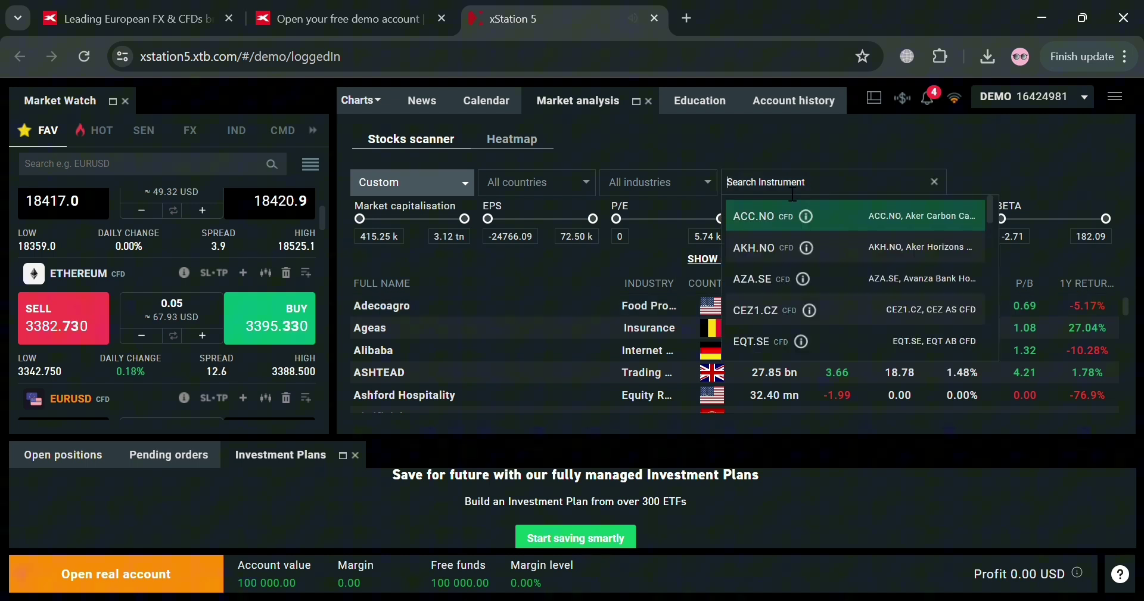
type("az")
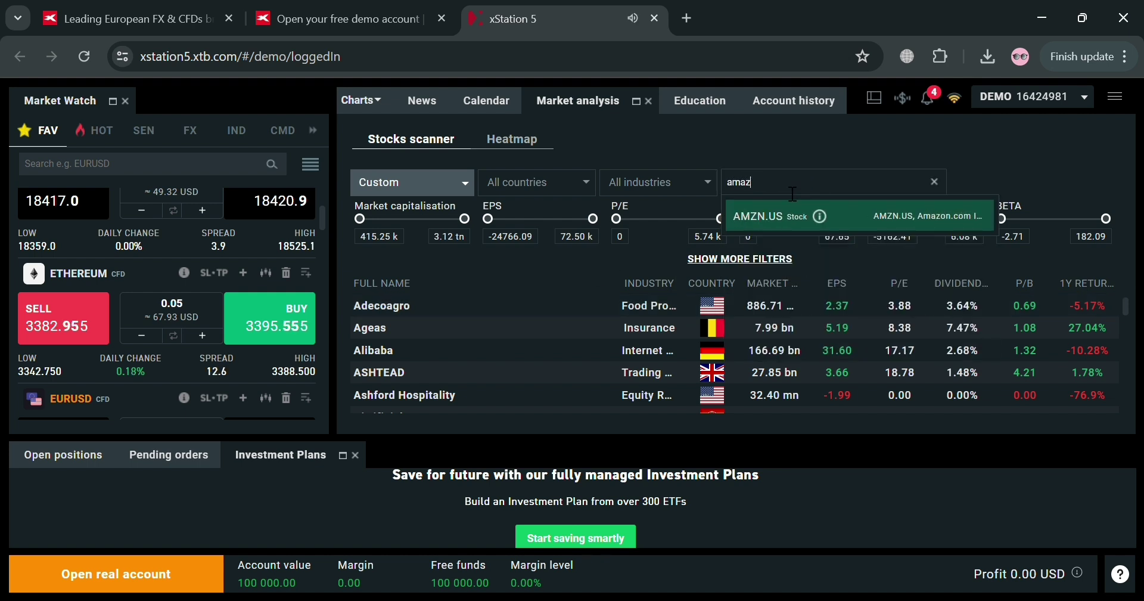
left_click(767, 221)
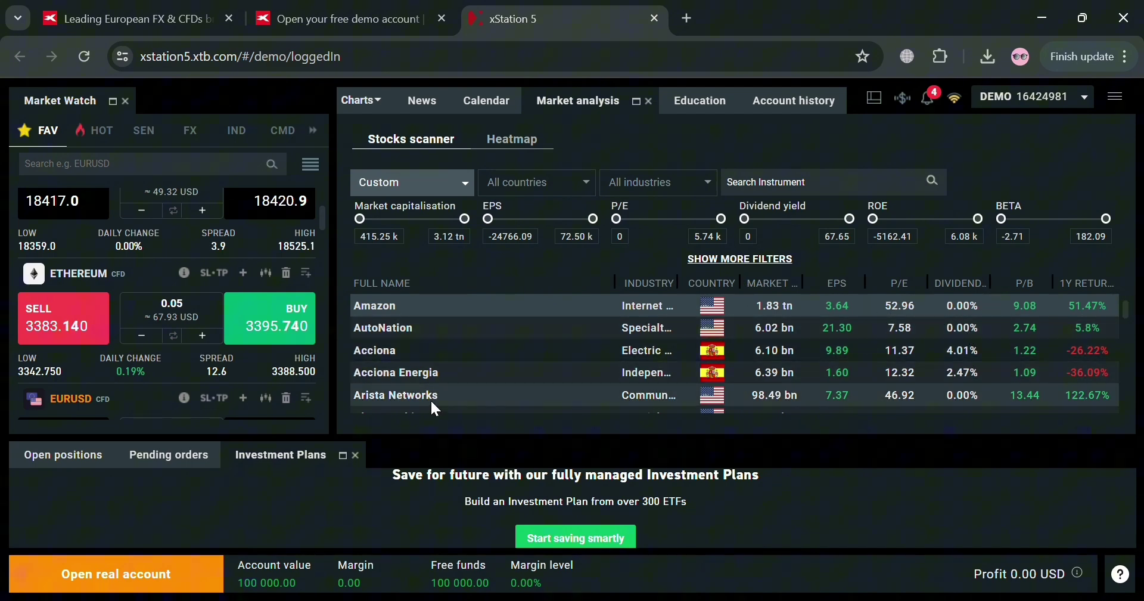
Step: View the Forex market heatmap for the 1-day period
left_click(513, 141)
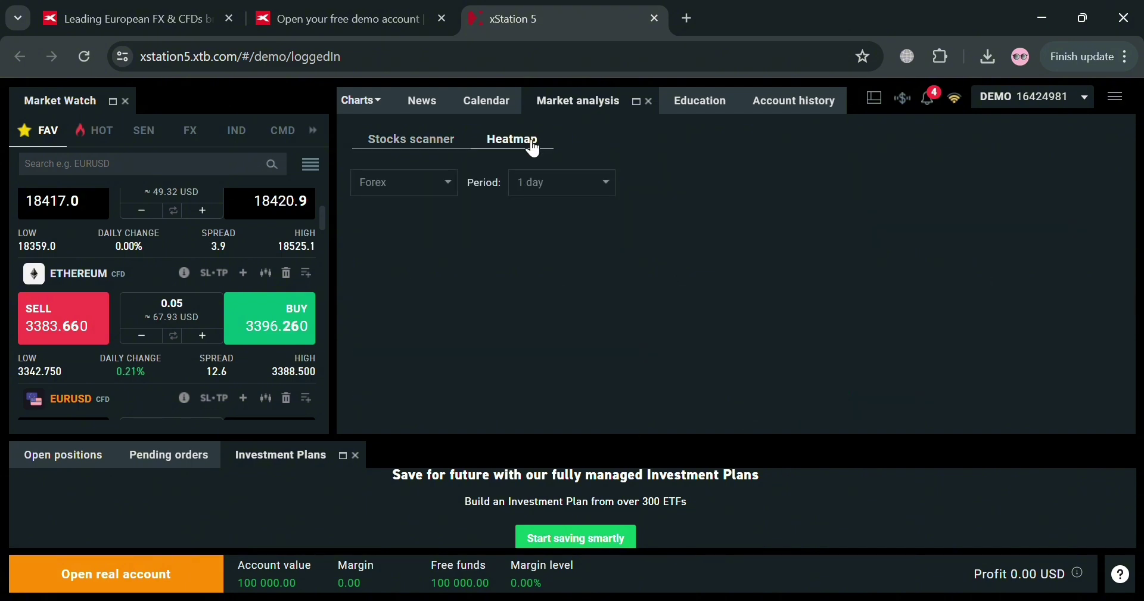
left_click(450, 185)
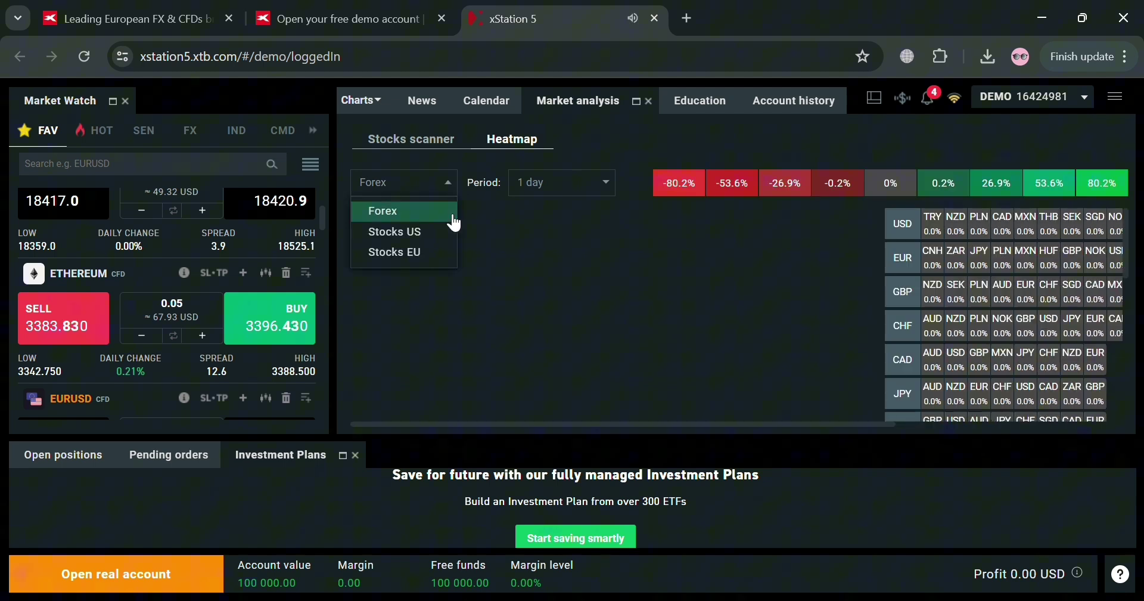
left_click(652, 244)
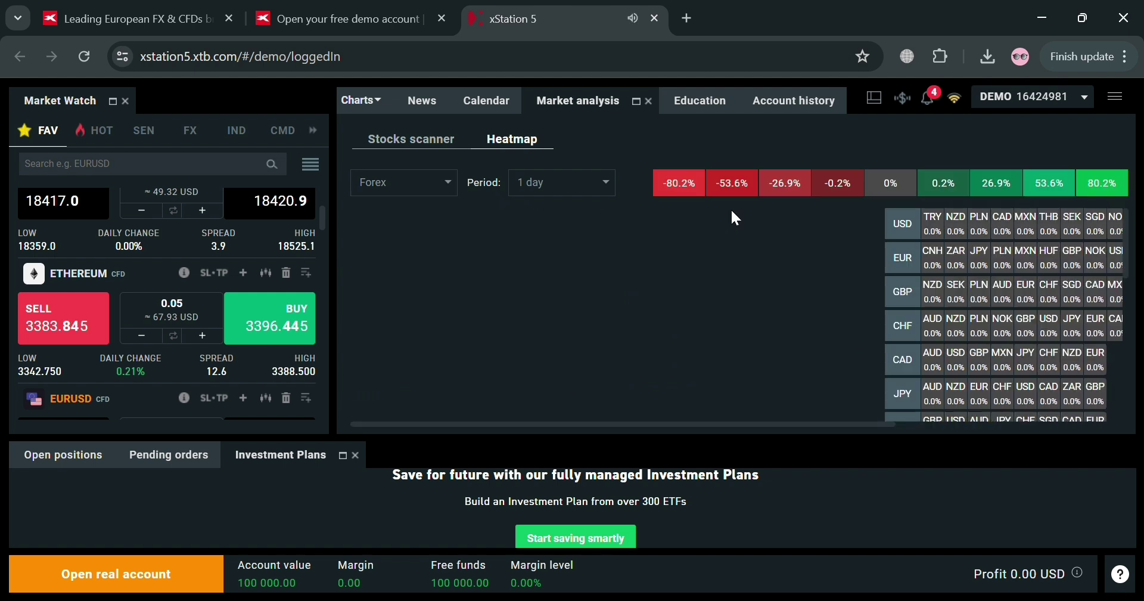
left_click(606, 196)
left_click(758, 238)
Step: Return to the stocks scanner and scroll its stock list
left_click(437, 142)
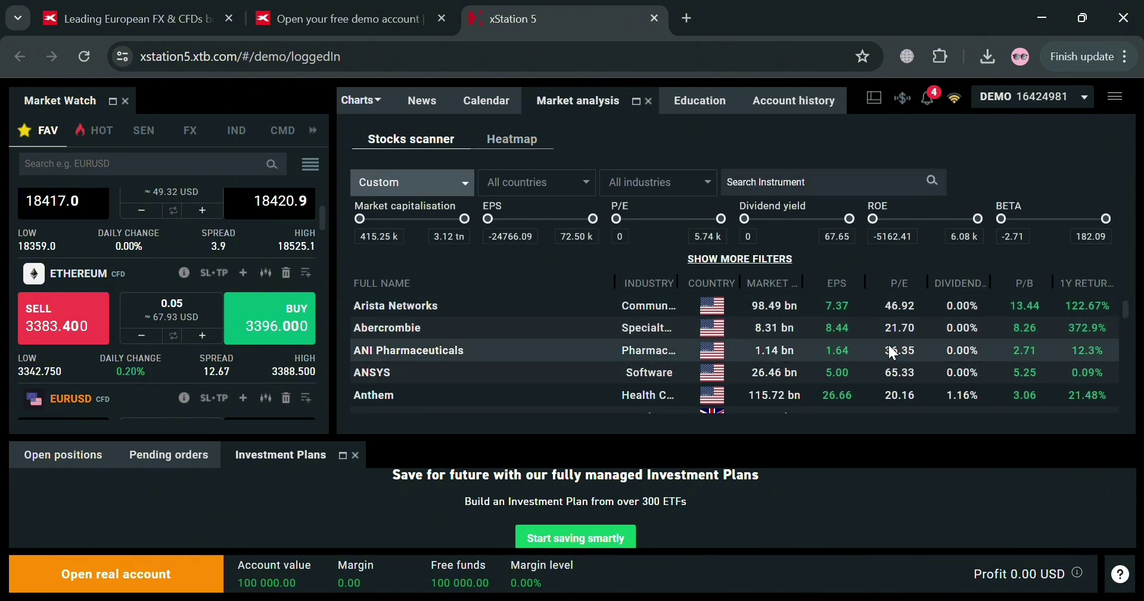
scroll(847, 333, "up", 5)
scroll(805, 329, "up", 3)
scroll(799, 320, "up", 2)
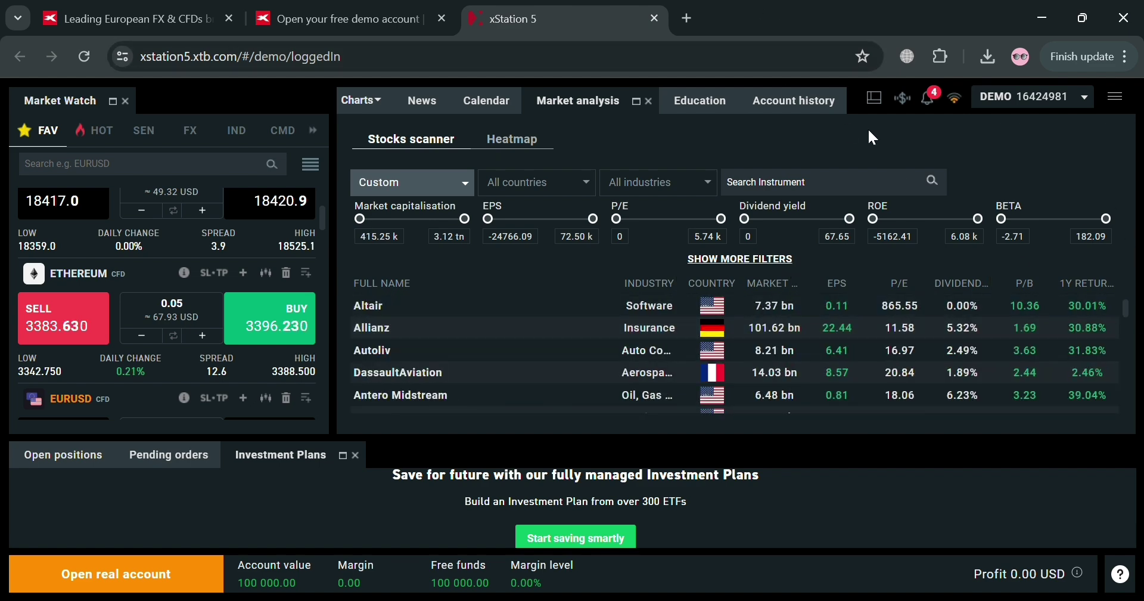
Step: Browse account history's cash operations, ending on the orders history list
left_click(829, 104)
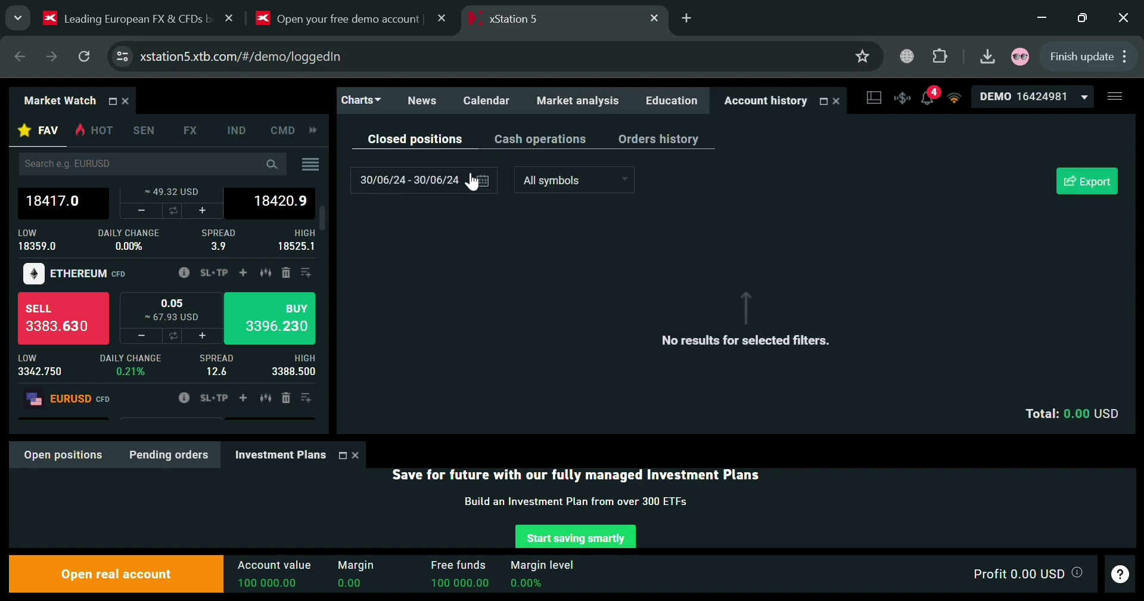
left_click(497, 141)
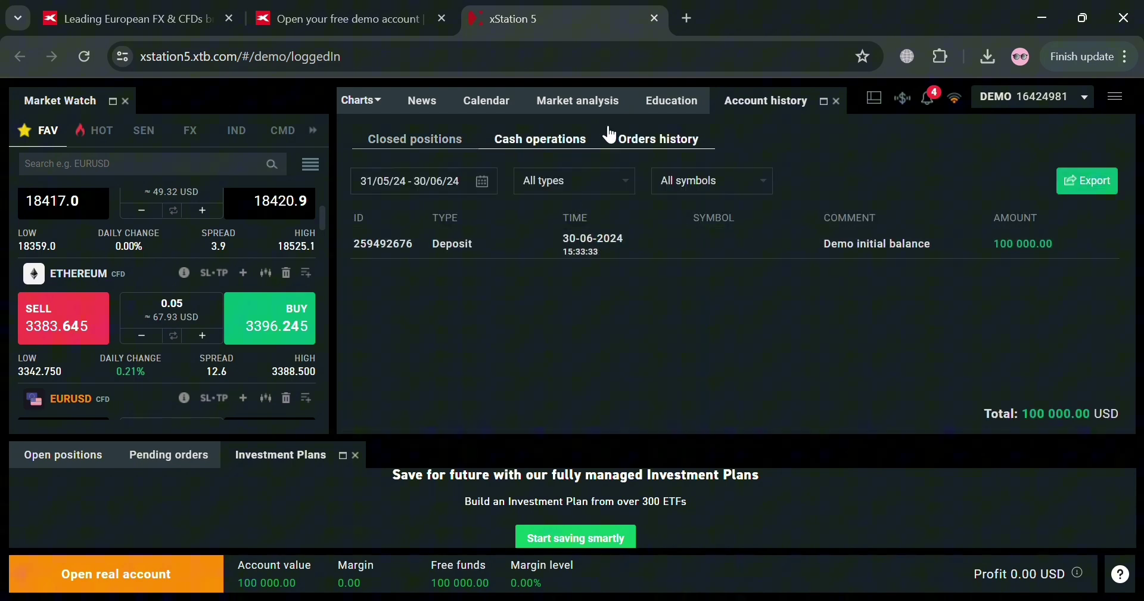
left_click(658, 139)
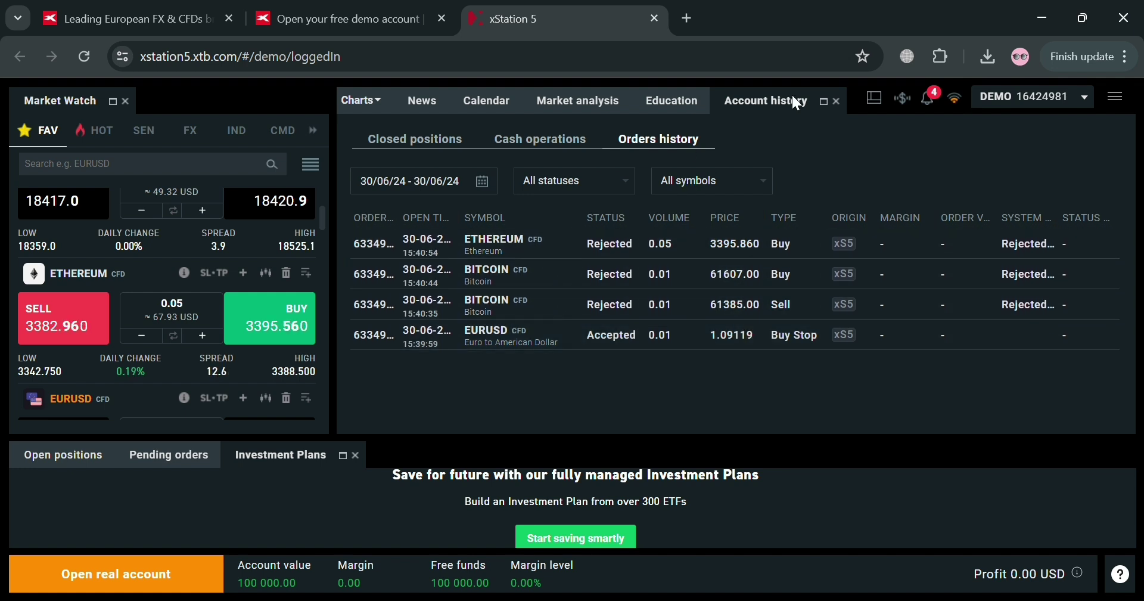
left_click(875, 99)
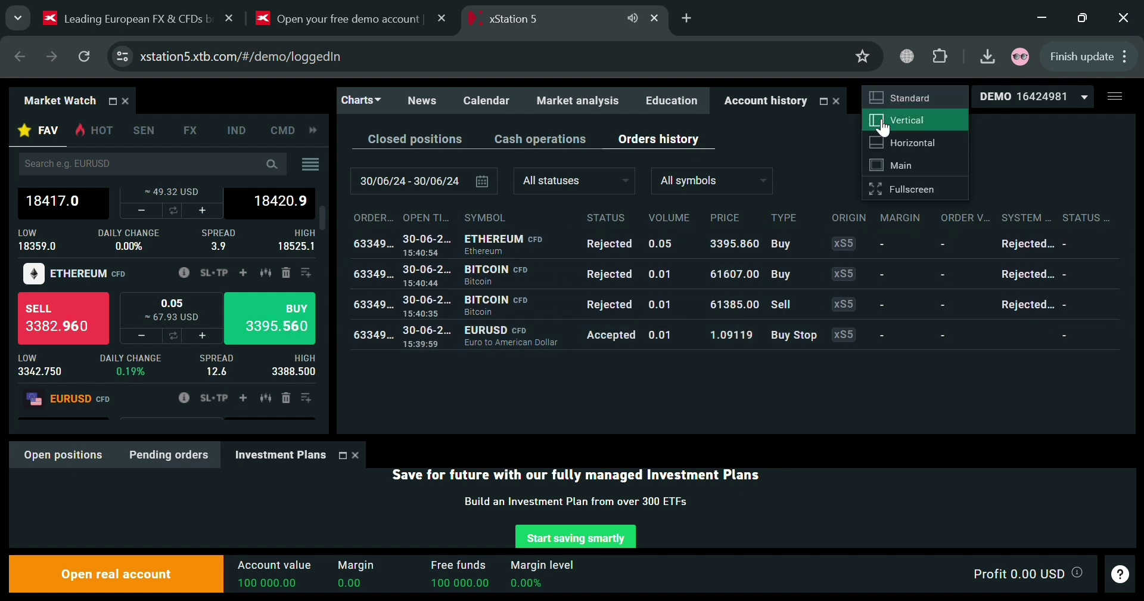
left_click(1018, 138)
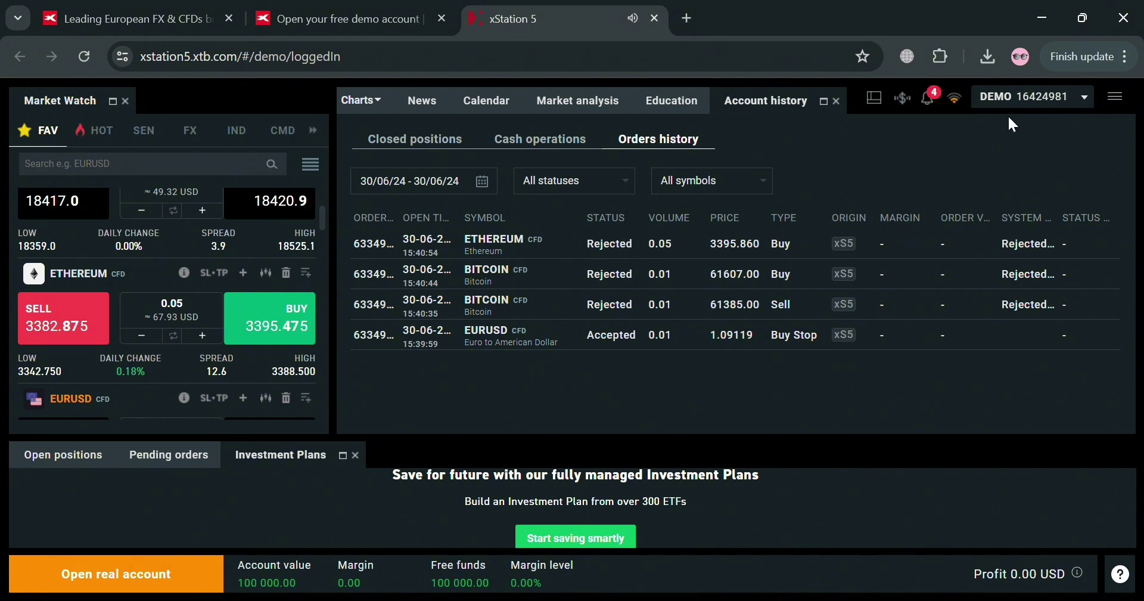
left_click(1126, 102)
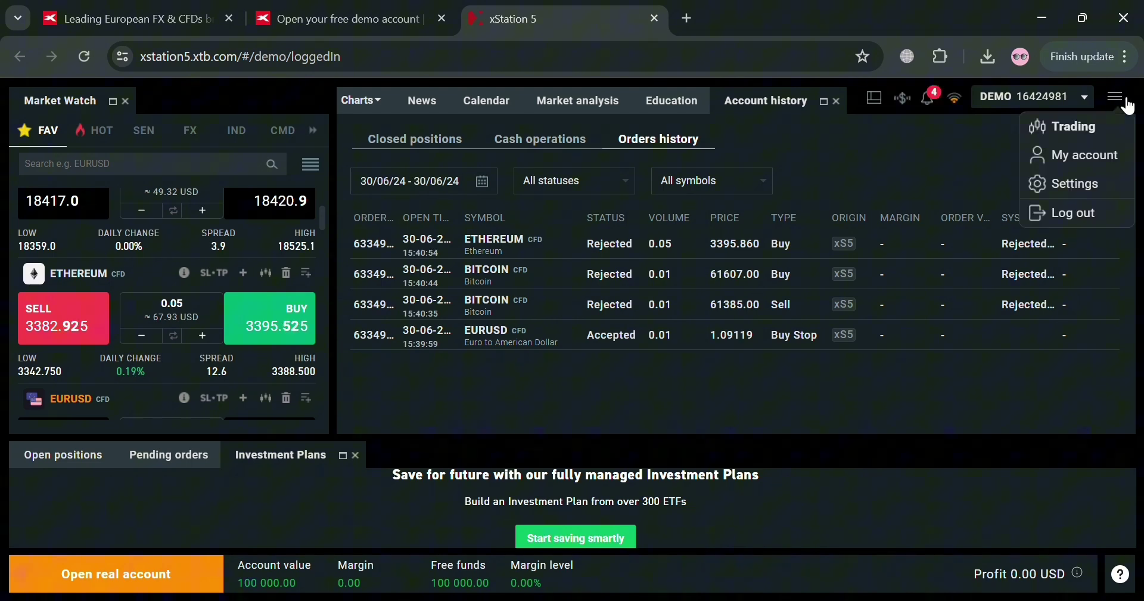
left_click(1100, 192)
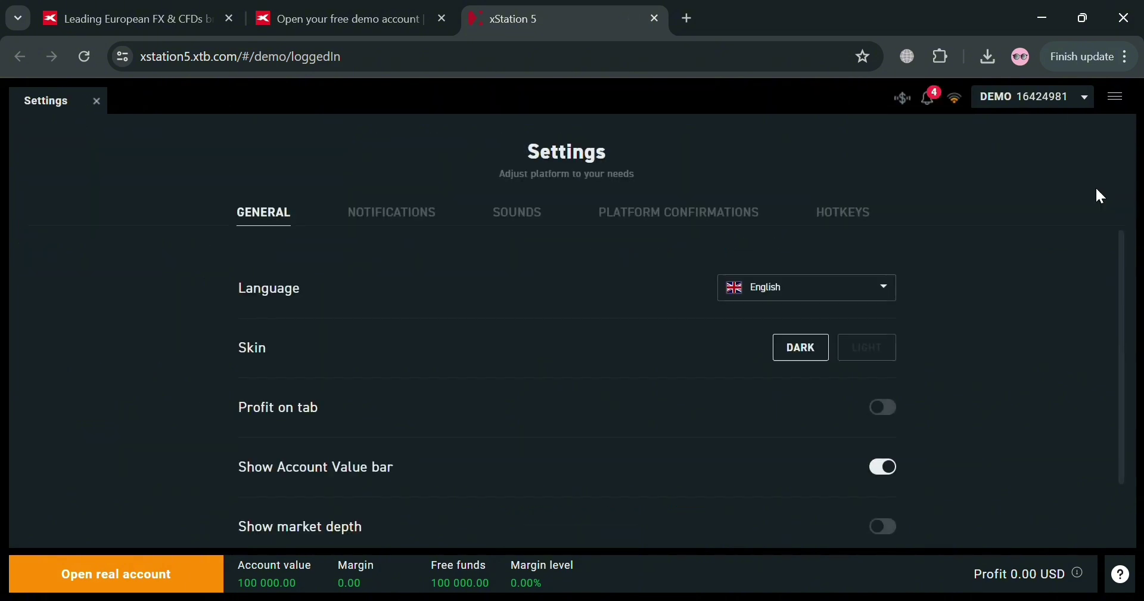
scroll(684, 371, "down", 2)
scroll(593, 491, "up", 2)
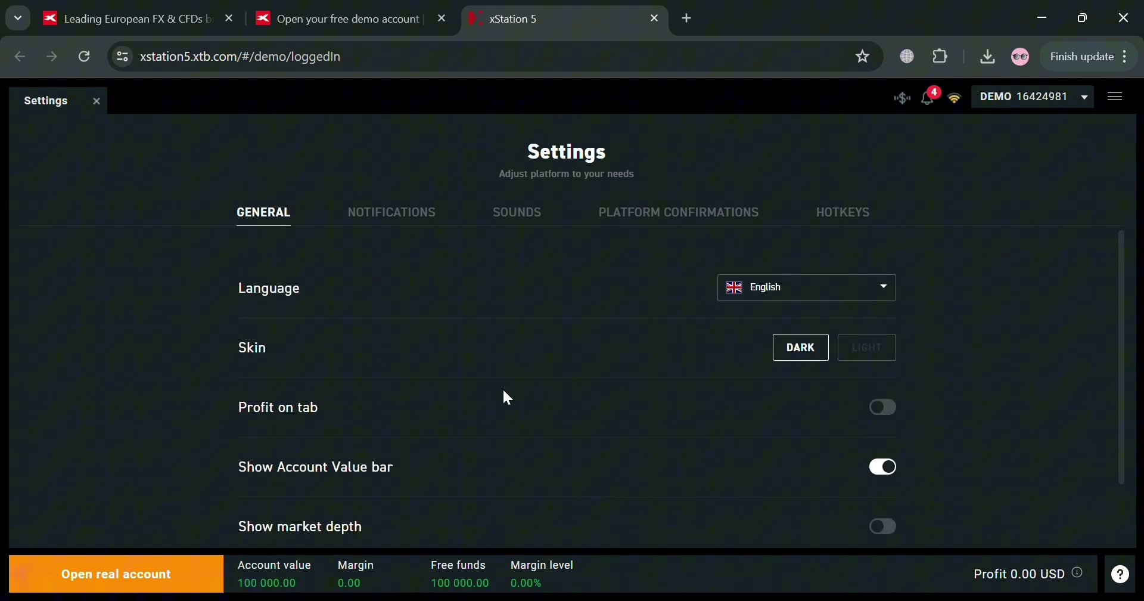
left_click(409, 213)
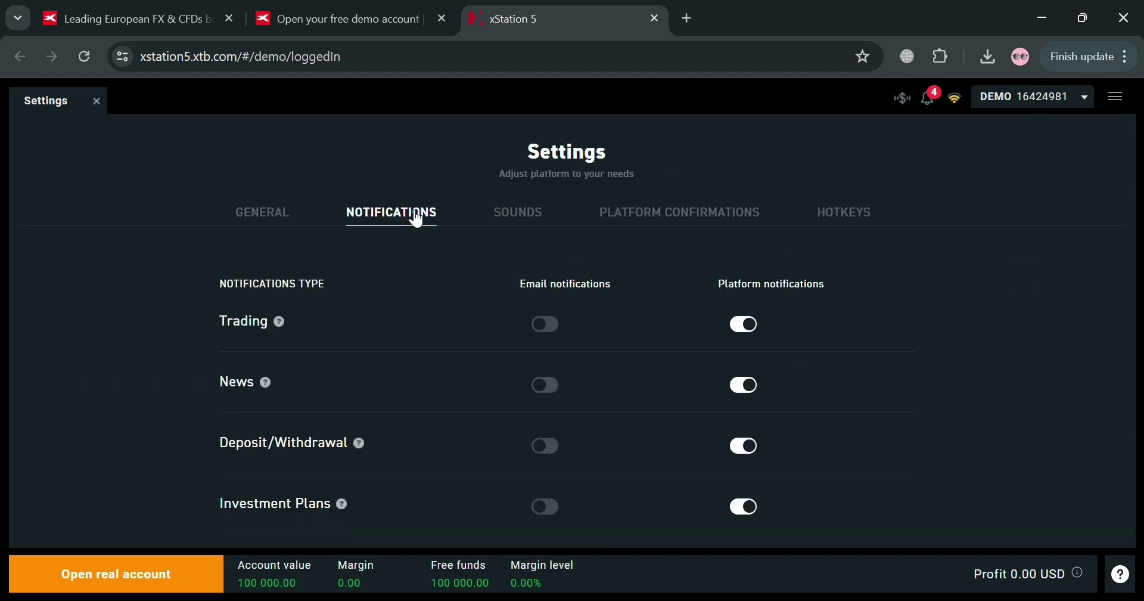
left_click(539, 226)
left_click(685, 221)
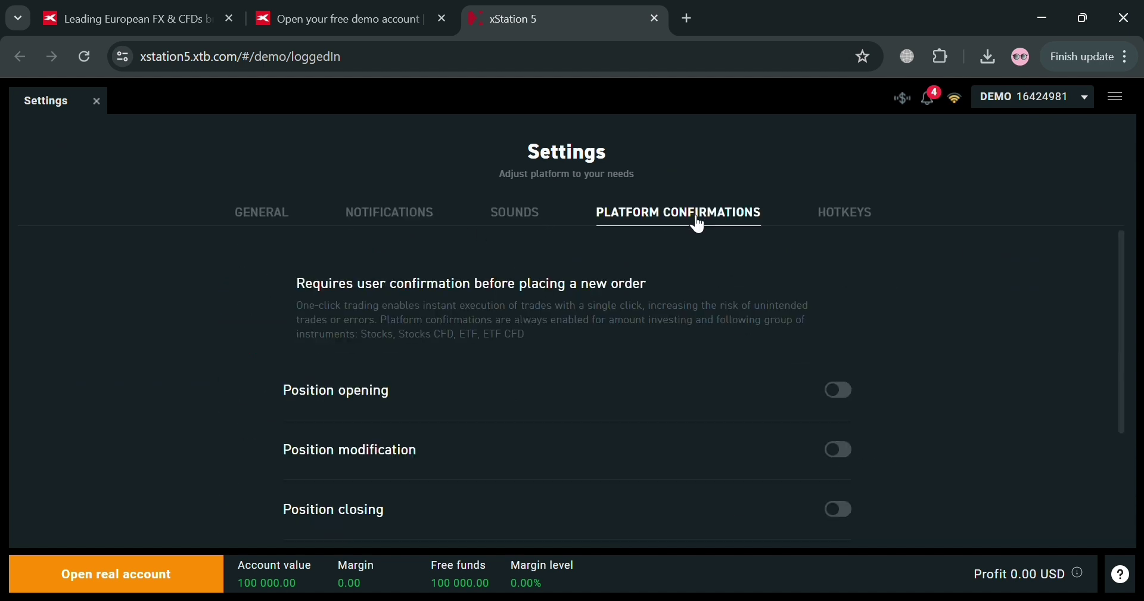
left_click(95, 102)
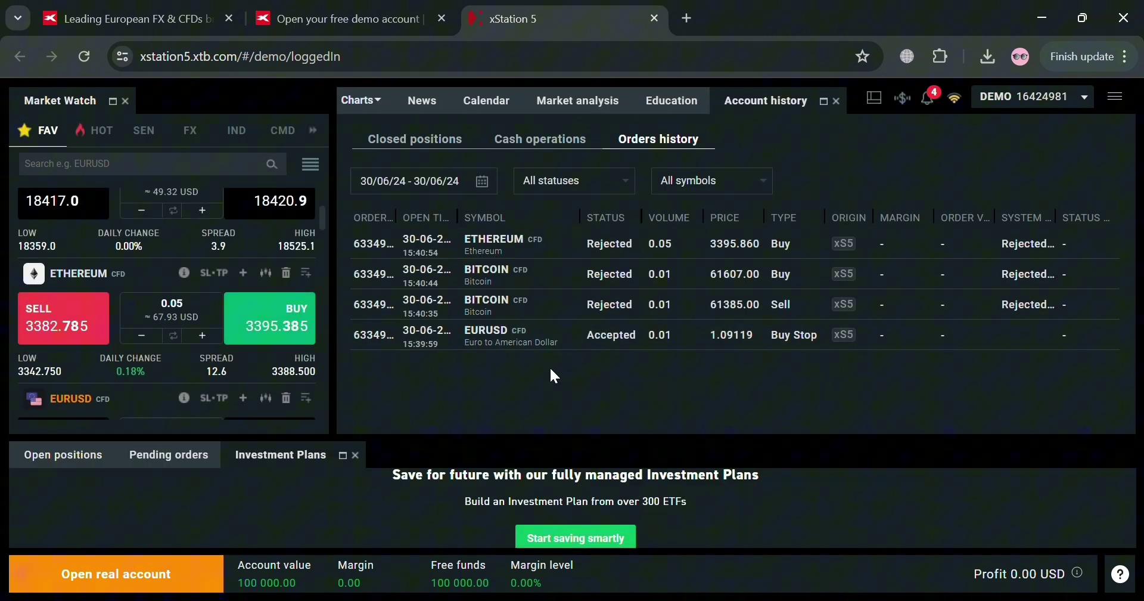
Step: On the EURUSD hourly chart, draw a trendline sloping down to the latest candle
left_click(352, 98)
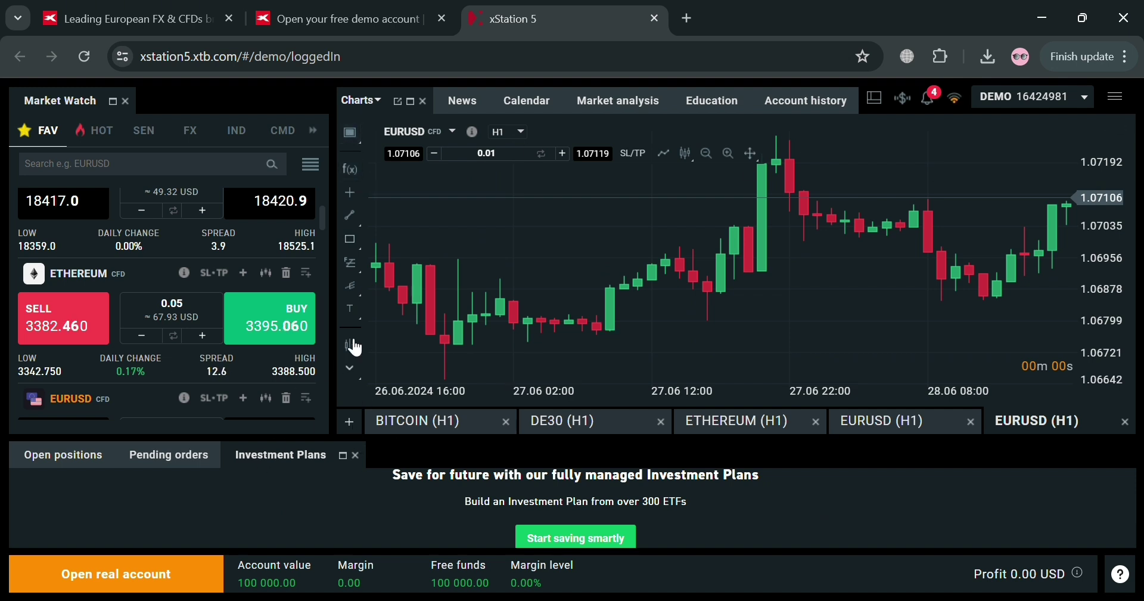
mouse_move(742, 324)
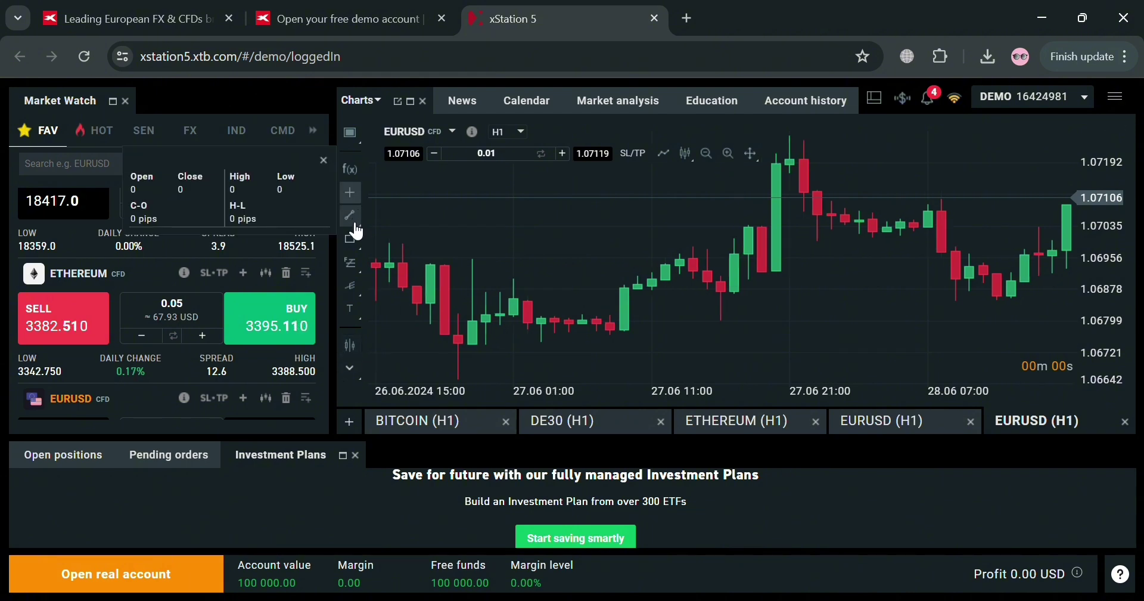
mouse_move(349, 216)
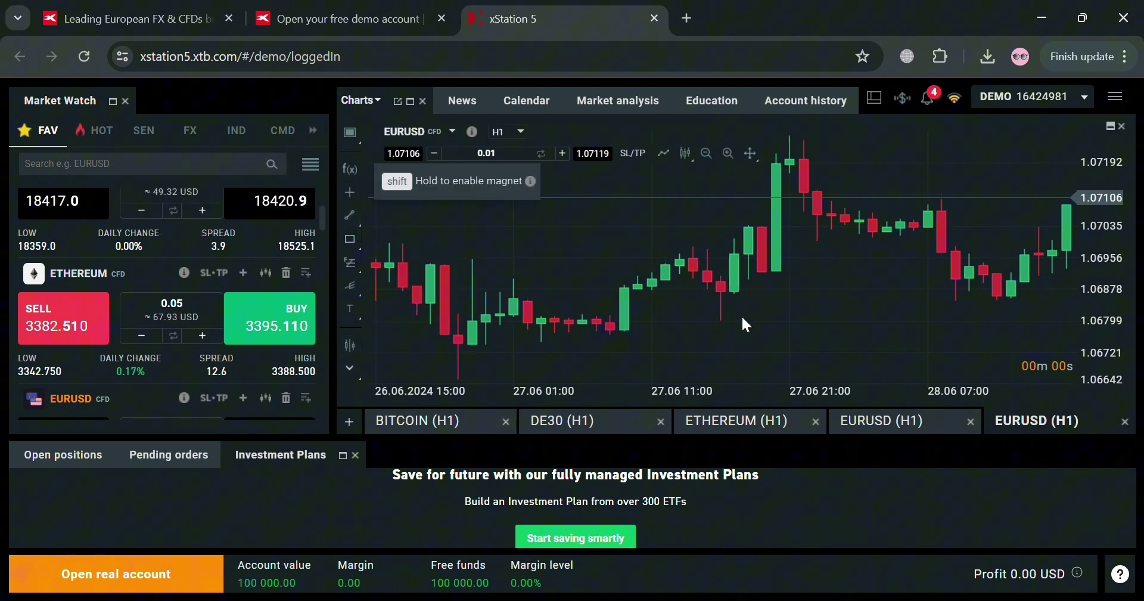
left_click(637, 327)
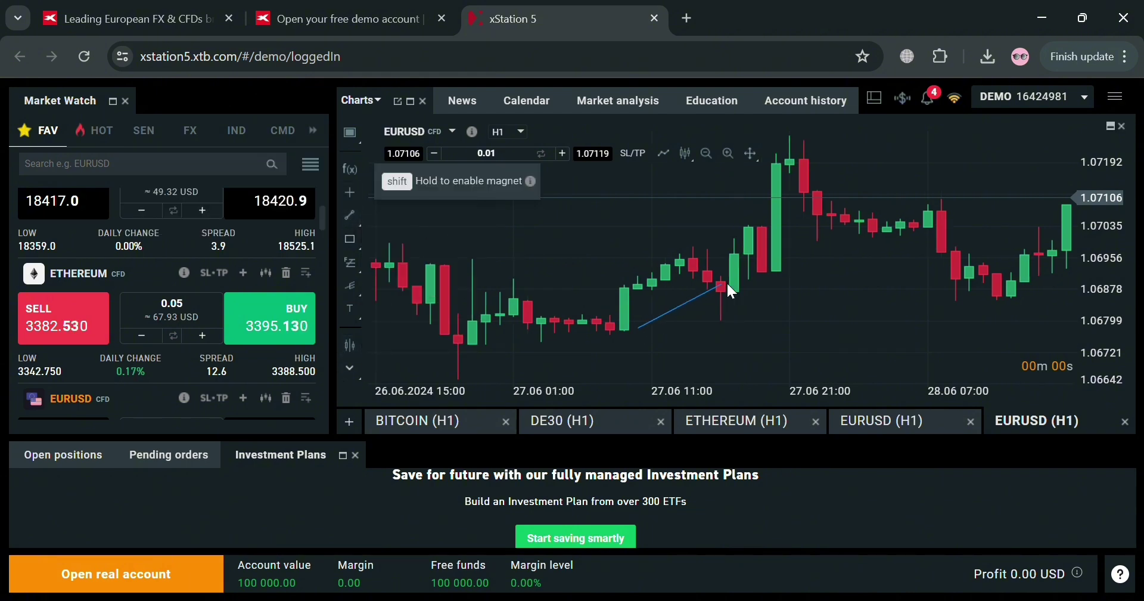
left_click(863, 236)
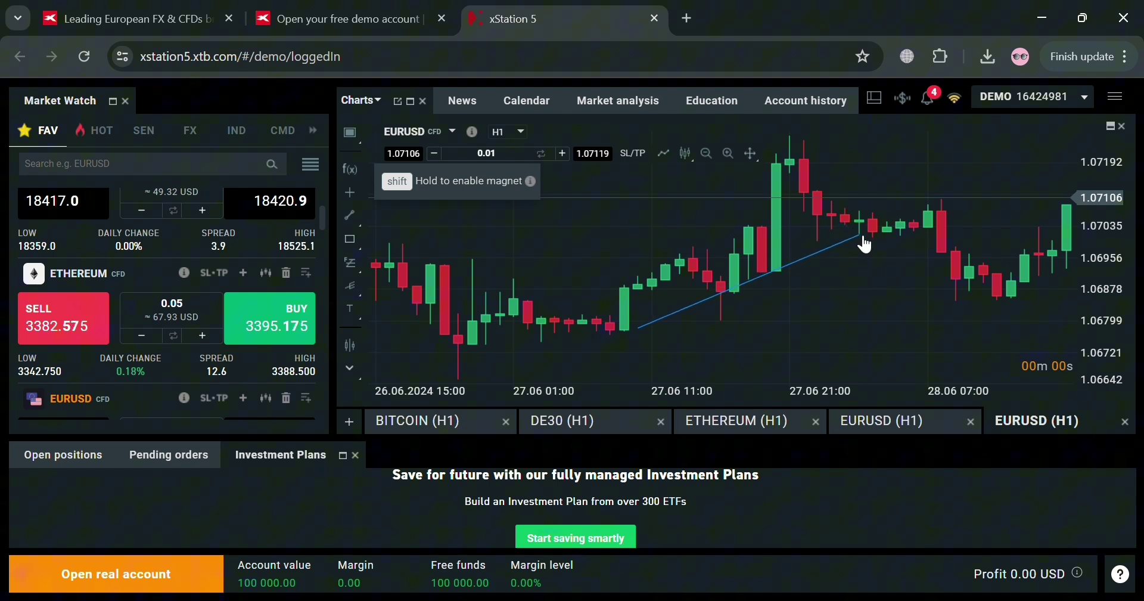
left_click(955, 160)
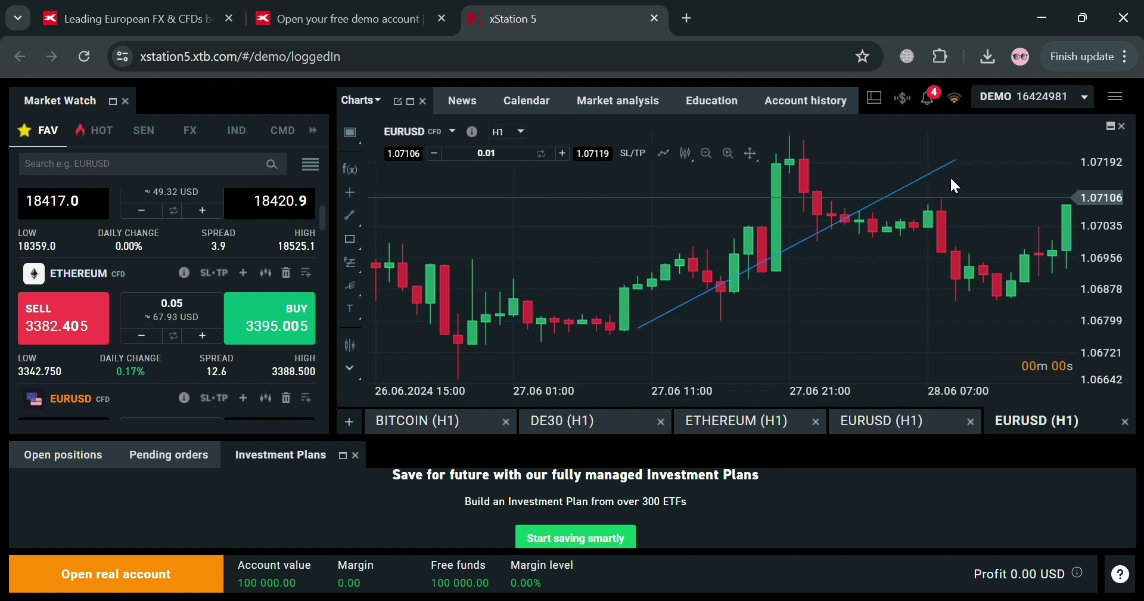
left_click_drag(638, 327, 1139, 250)
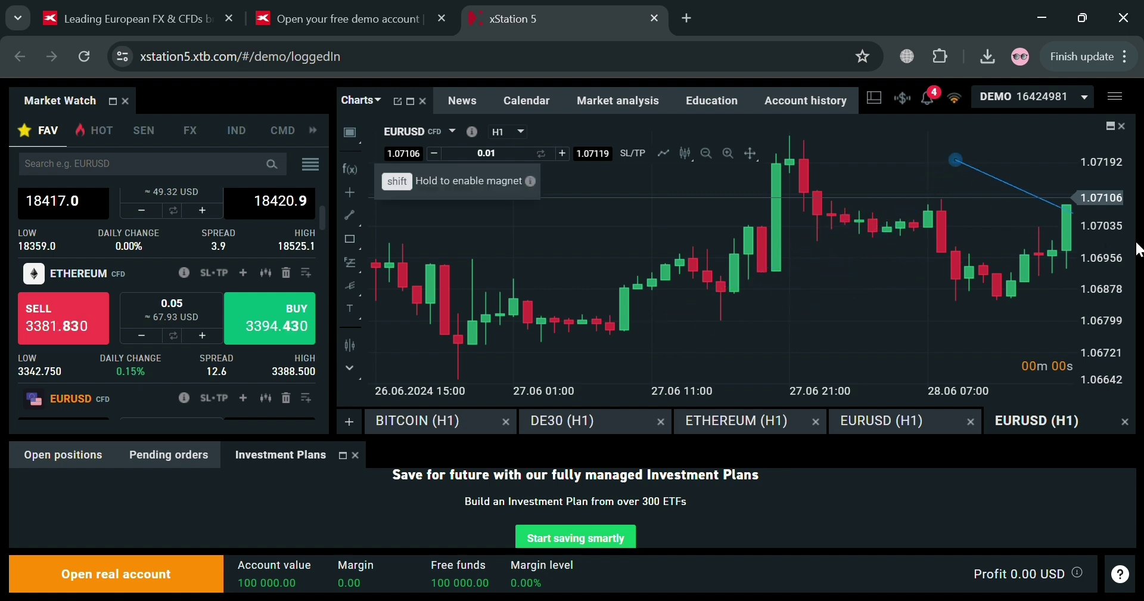
left_click(822, 269)
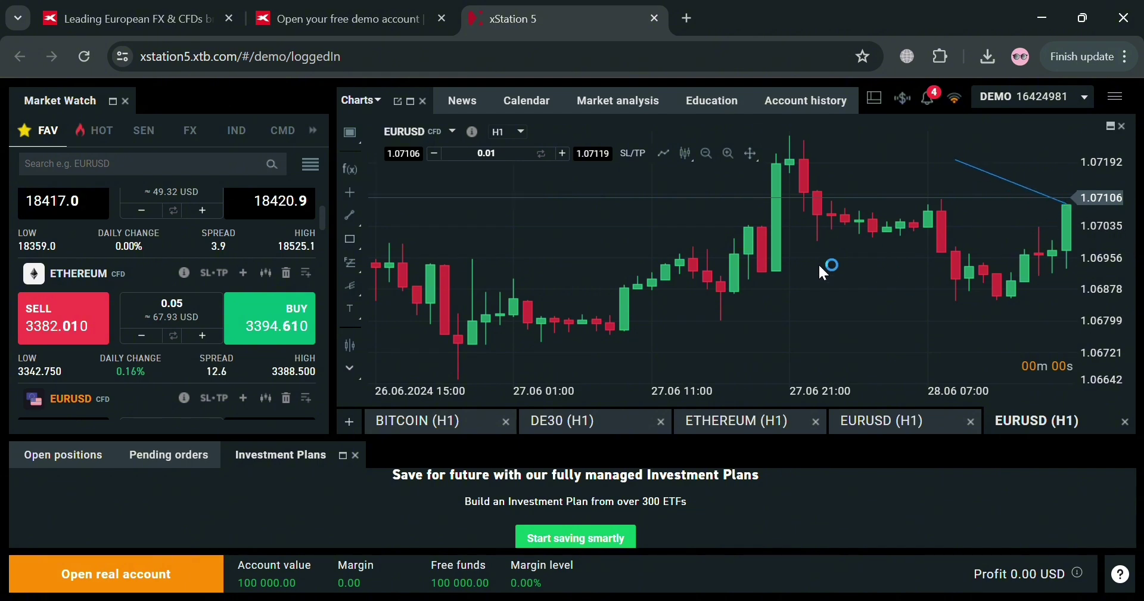
left_click(351, 221)
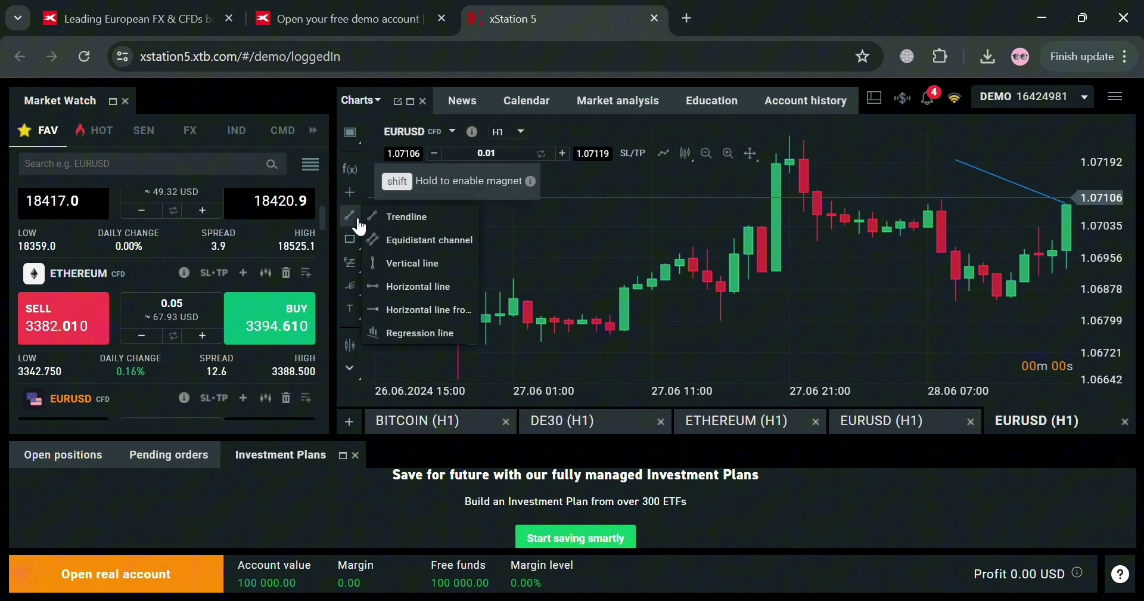
left_click(411, 263)
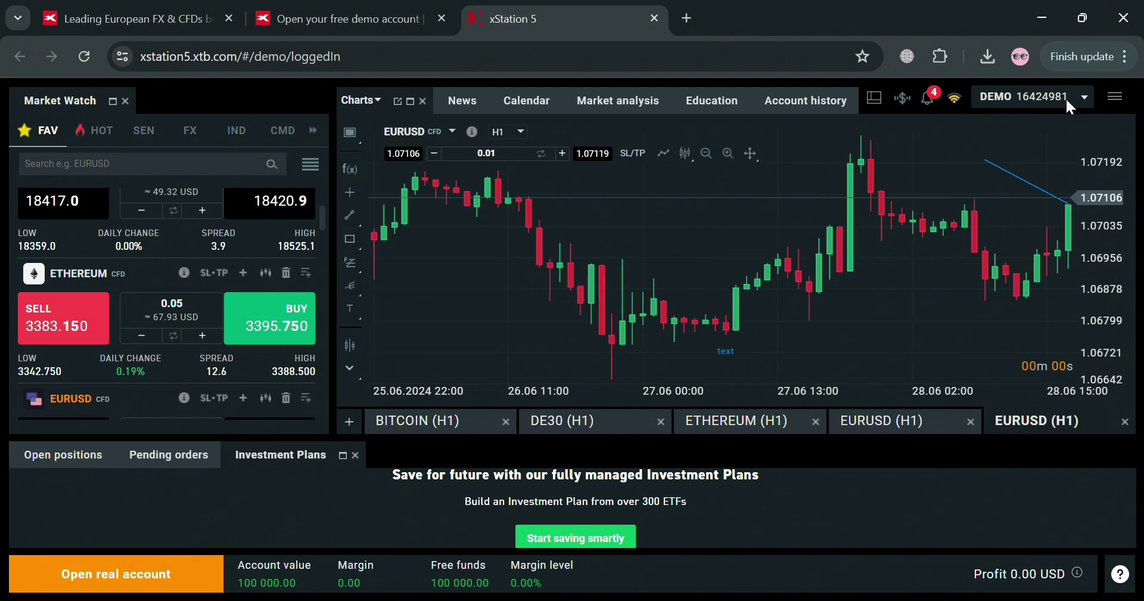